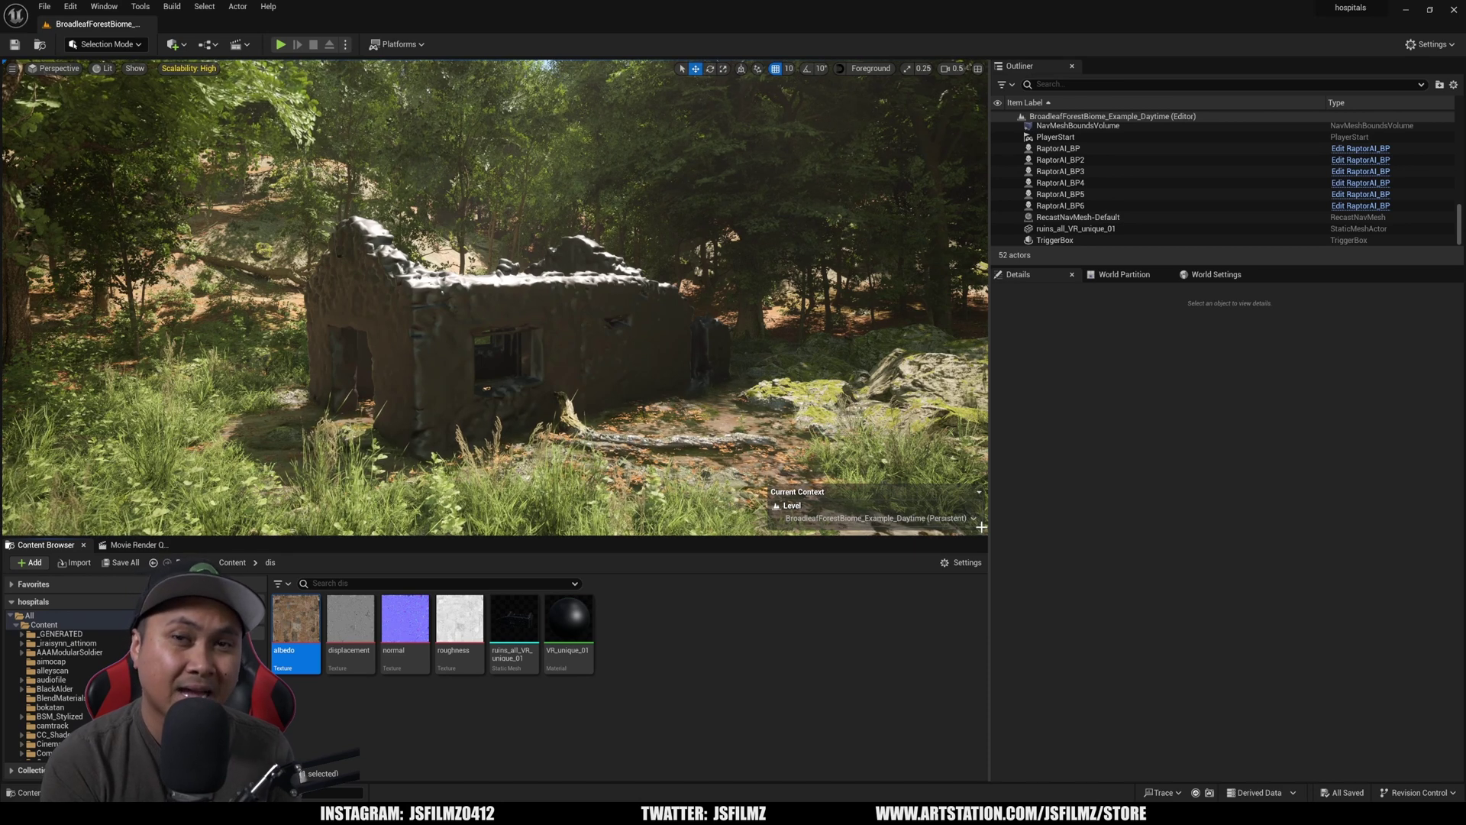
Step: Open DefaultEngine.ini from the project's Config folder in Notepad
{"action": "left_click", "coordinate": [145, 813]}
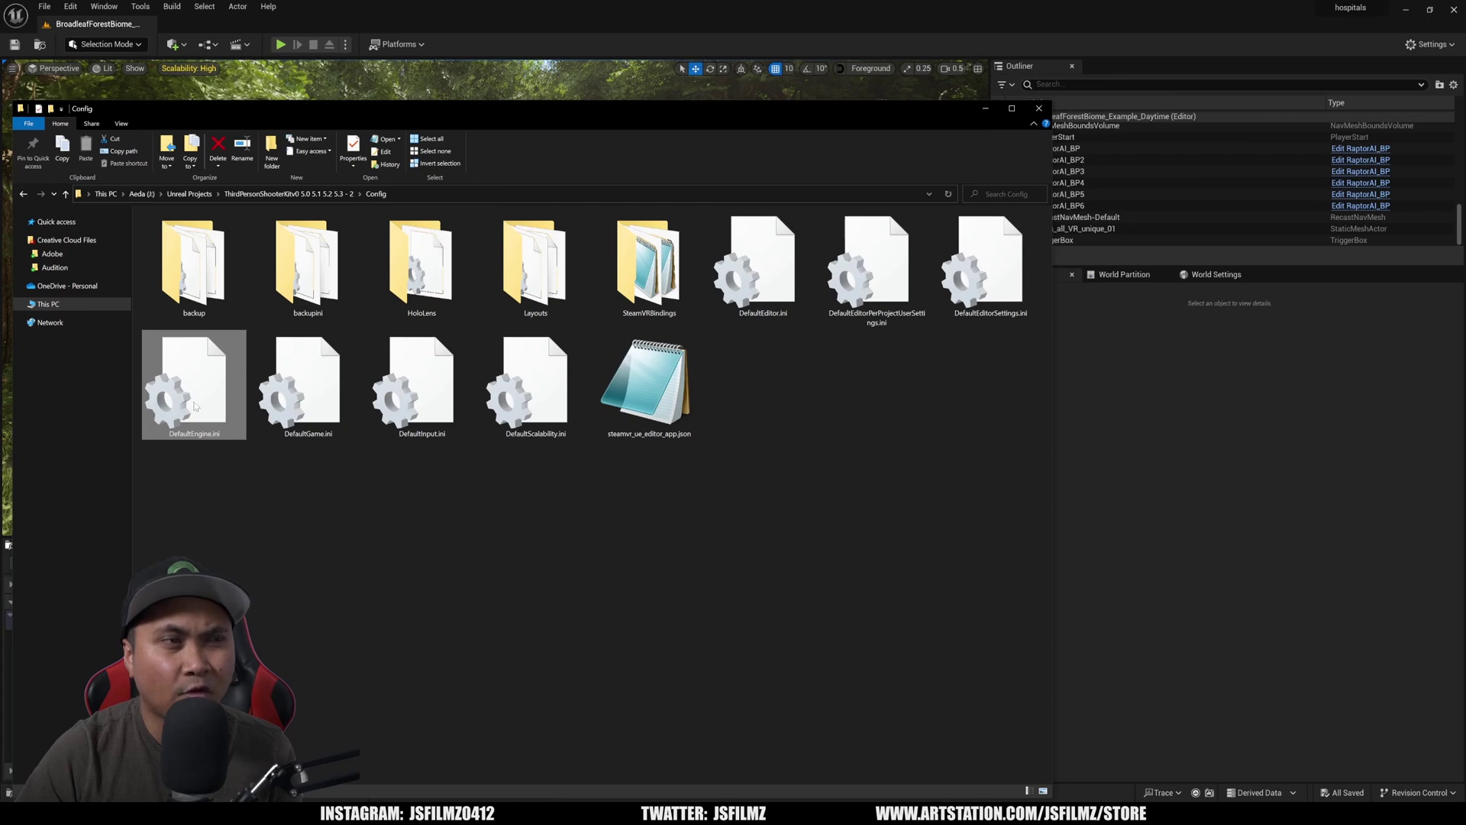
{"action": "double_click", "coordinate": [194, 406]}
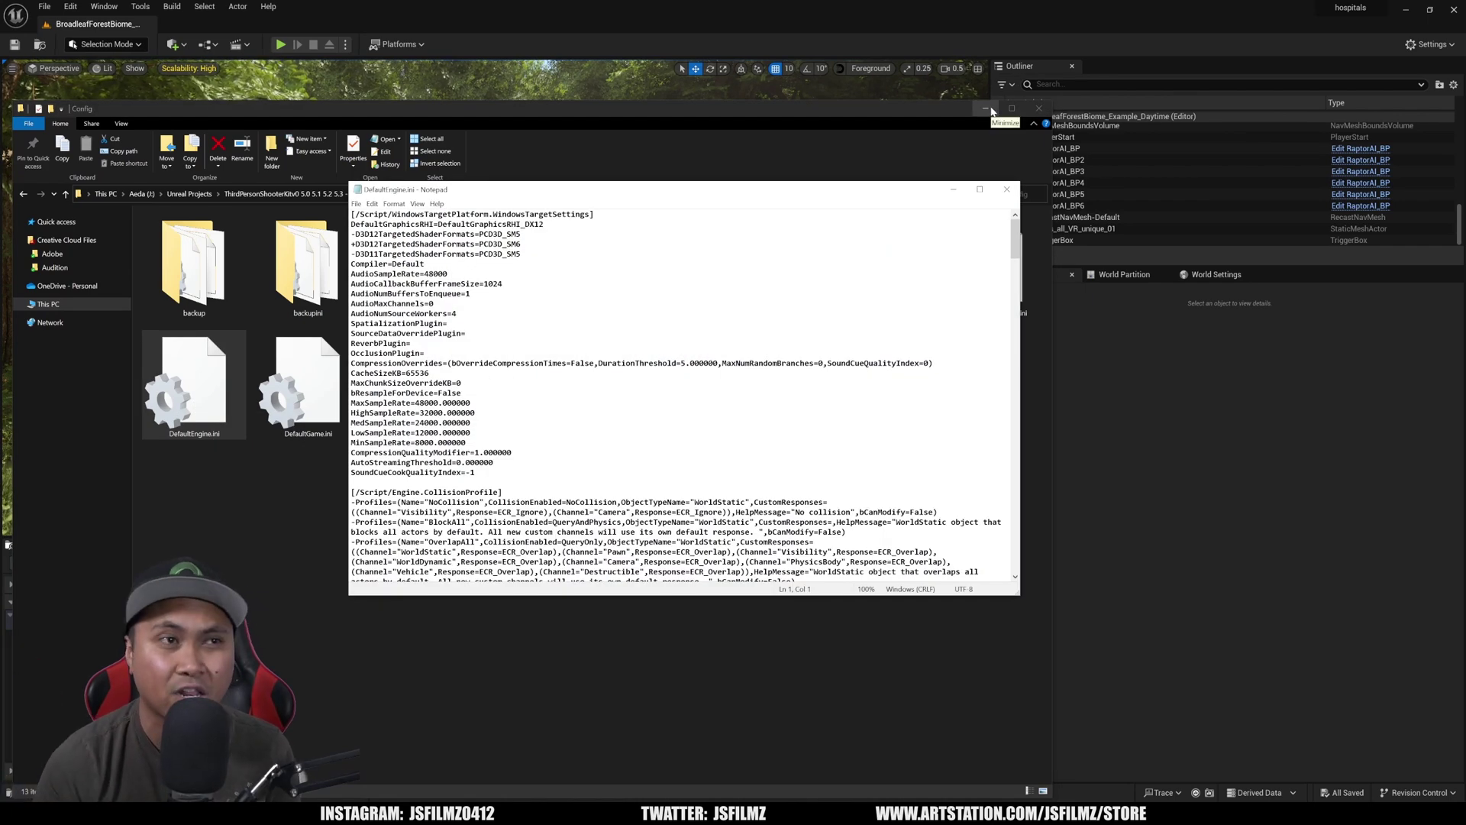
Step: Add r.Nanite.AllowTessellation=1 after MotionBlur=False in DefaultEngine.ini and close Notepad
{"action": "left_click", "coordinate": [989, 111]}
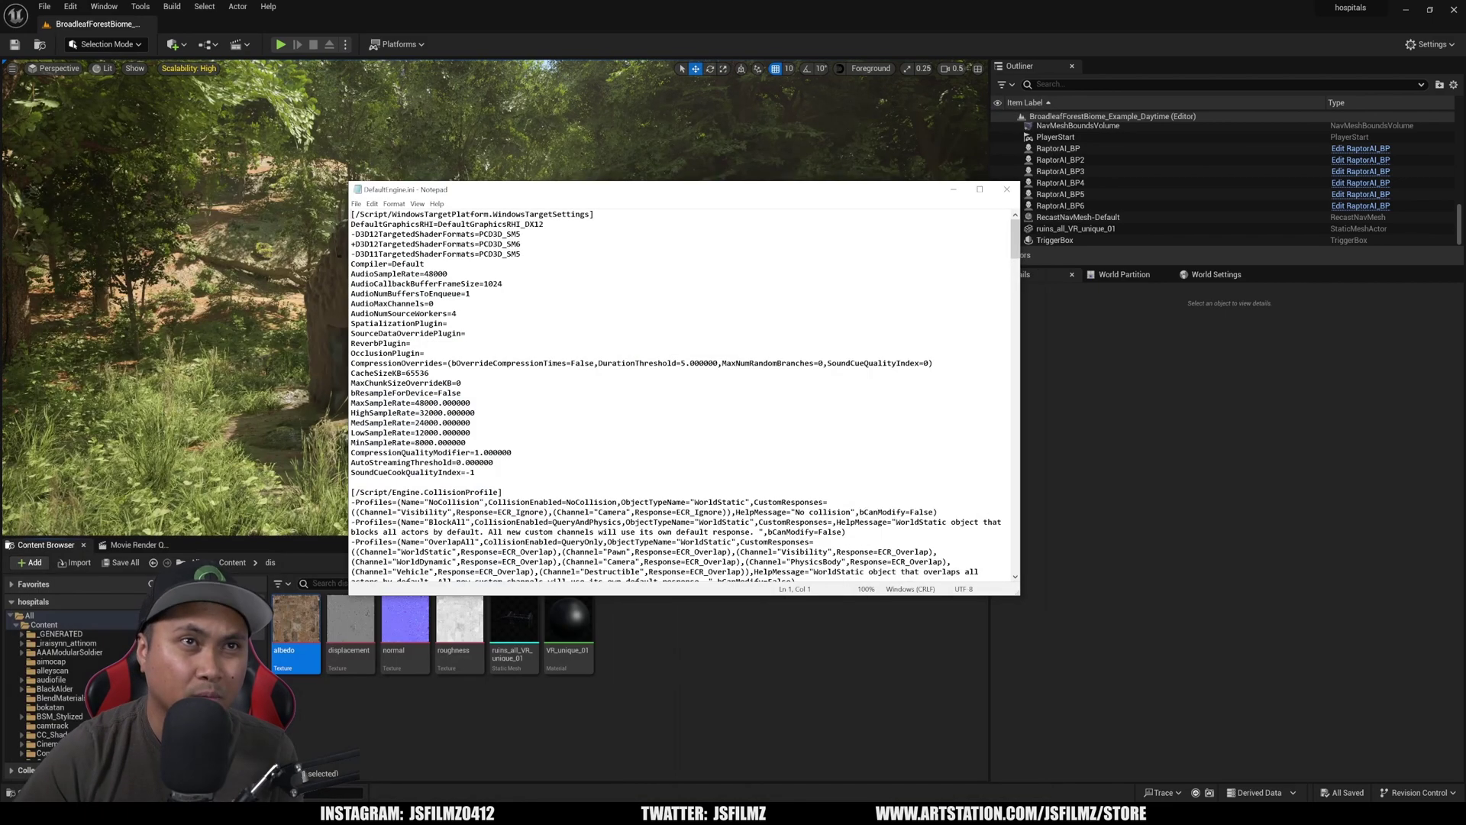
{"action": "scroll", "coordinate": [679, 393], "scroll_direction": "down", "scroll_amount": 15}
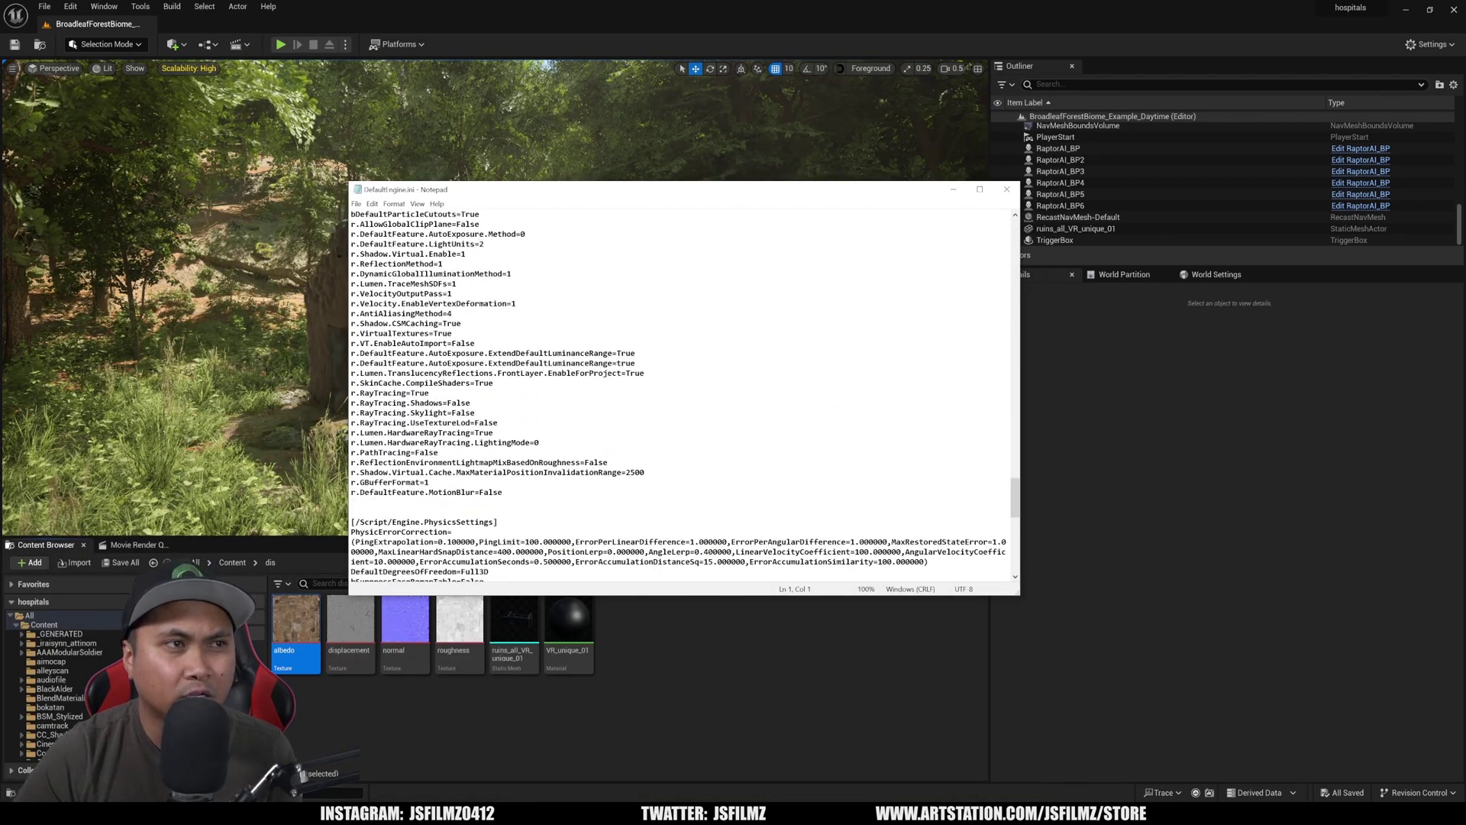
{"action": "key", "text": "Return"}
{"action": "type", "text": "r.Nannite.Allowtessellation=1"}
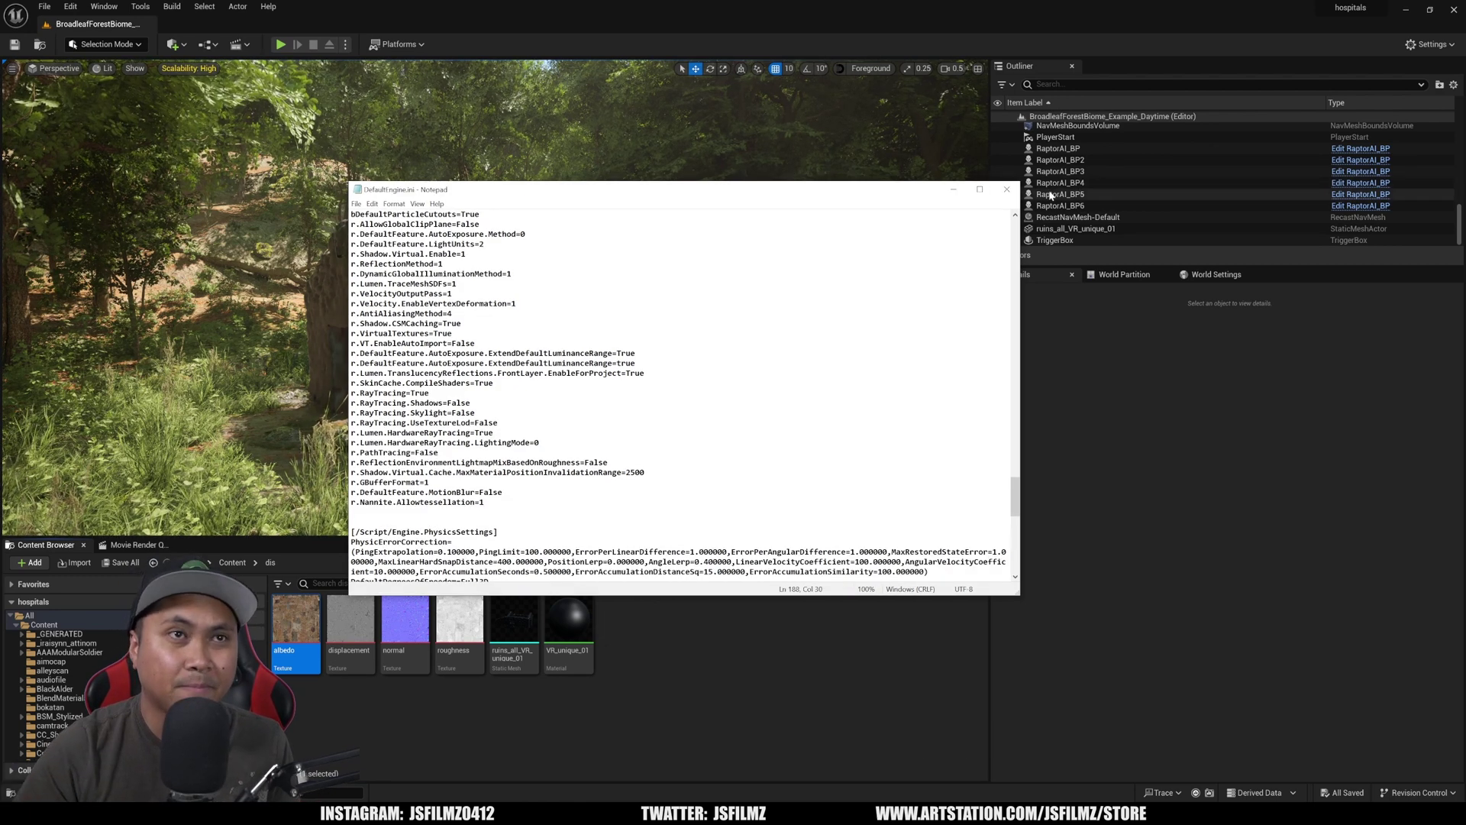
{"action": "left_click", "coordinate": [1002, 190]}
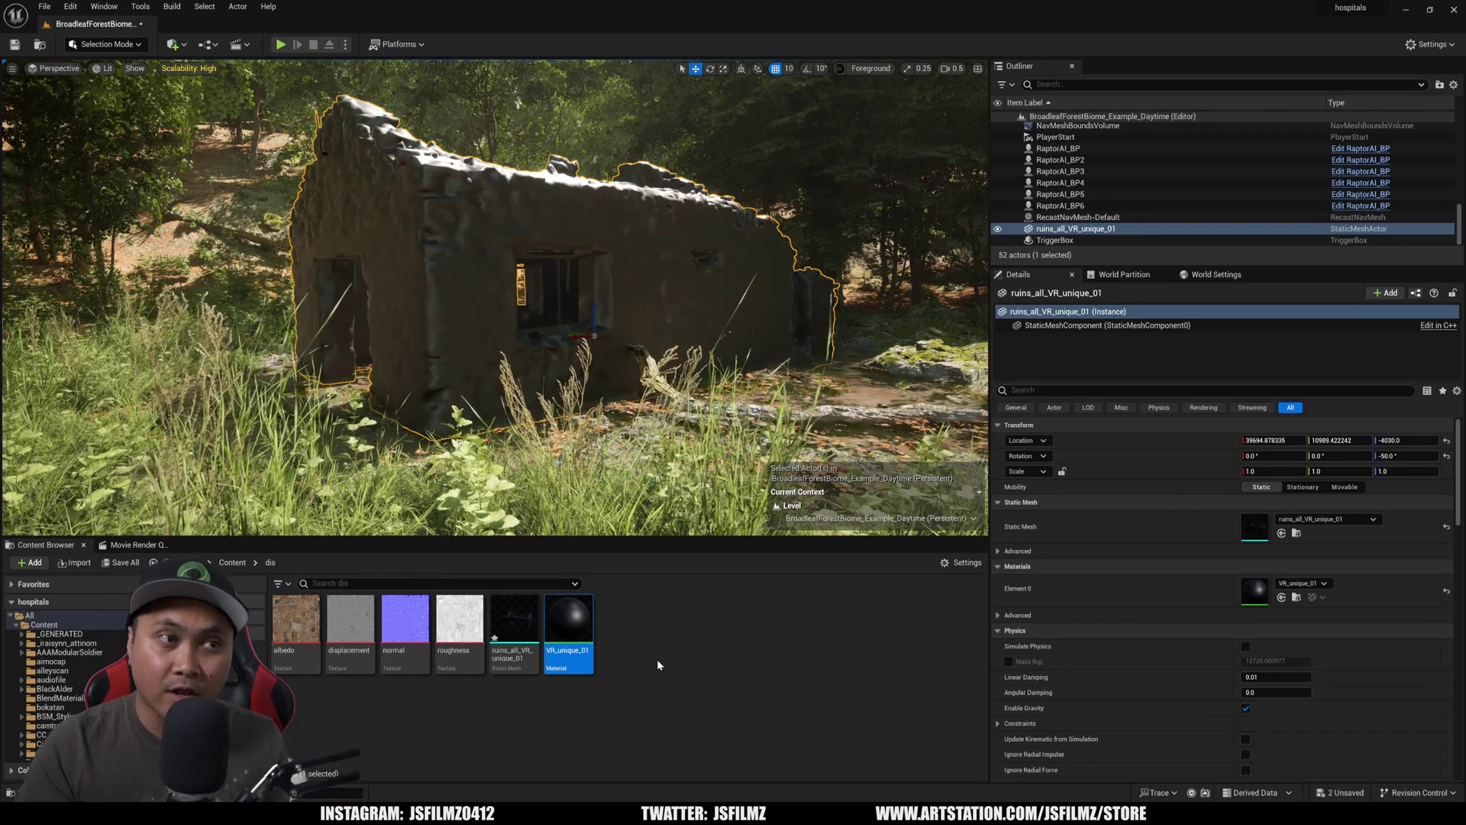
Step: Open the VR_unique_01 material and connect the albedo texture to Base Color
{"action": "double_click", "coordinate": [569, 626]}
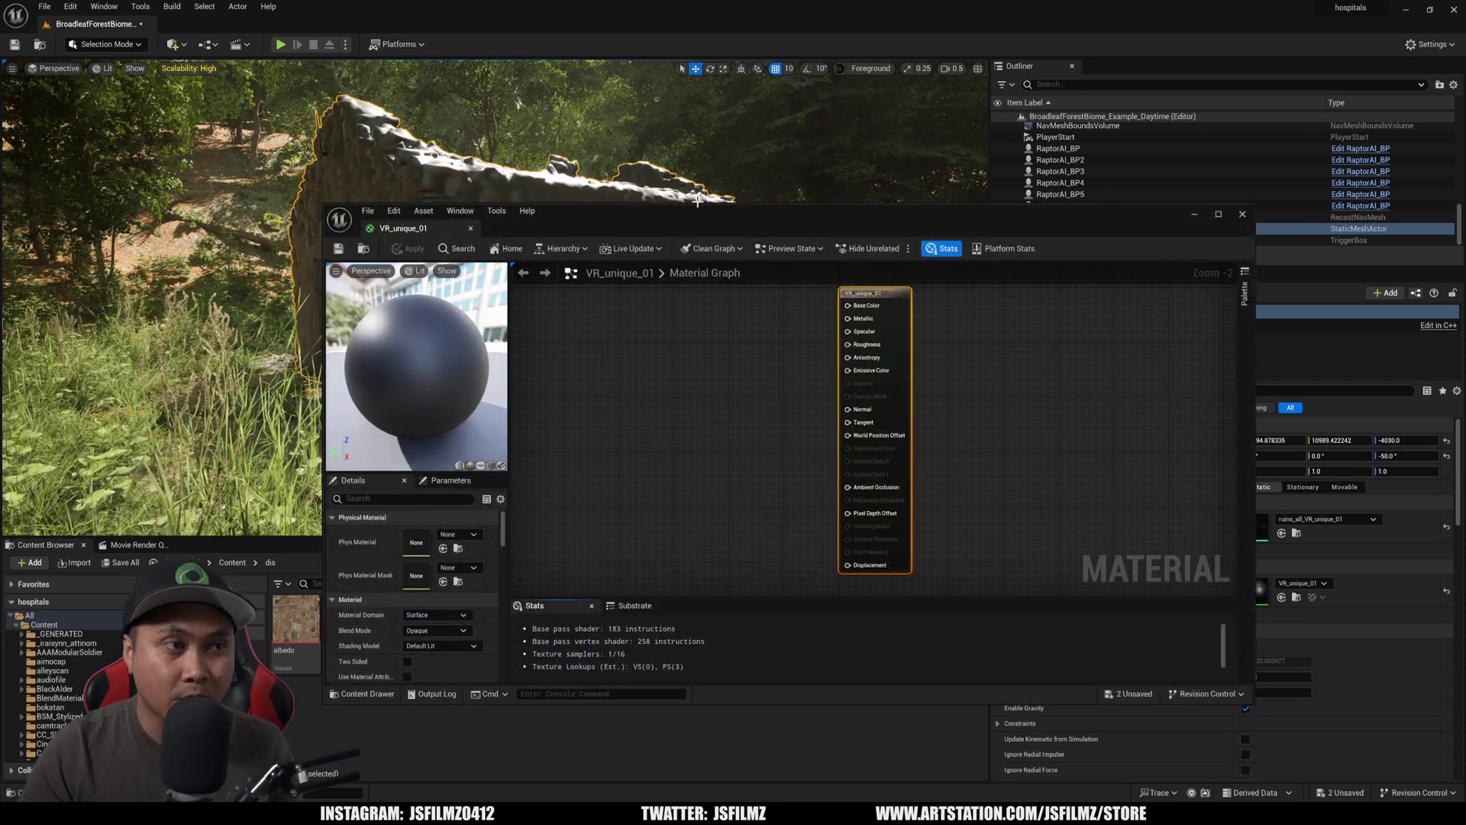
{"action": "left_click_drag", "start_coordinate": [681, 214], "coordinate": [813, 95]}
{"action": "left_click_drag", "start_coordinate": [297, 618], "coordinate": [828, 250]}
{"action": "right_click_drag", "start_coordinate": [881, 212], "coordinate": [880, 306]}
{"action": "left_click_drag", "start_coordinate": [857, 296], "coordinate": [977, 281]}
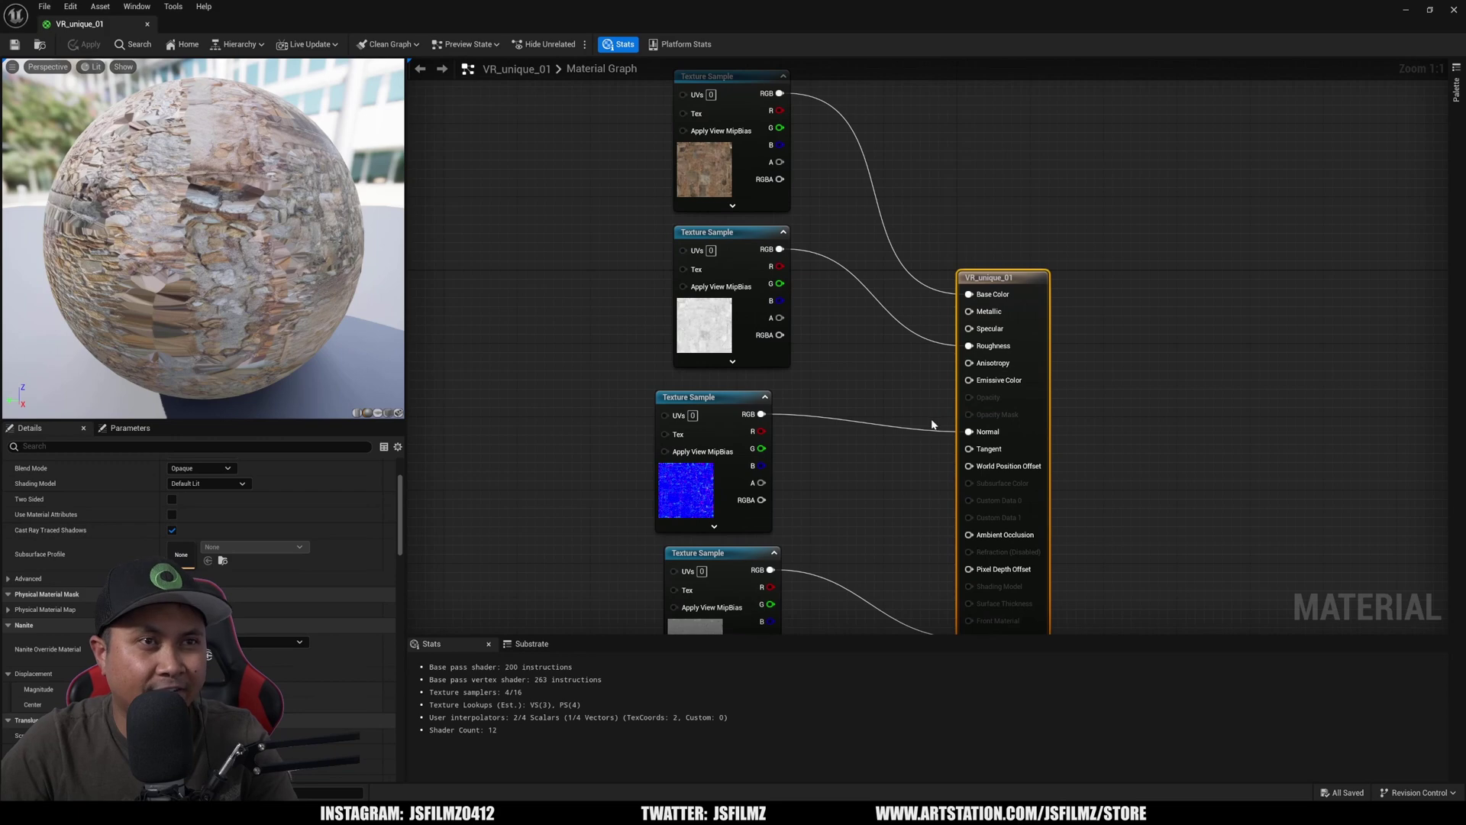
Step: Line up the albedo, roughness, normal and displacement texture nodes, then select the material's settings
{"action": "scroll", "coordinate": [961, 446], "scroll_direction": "down", "scroll_amount": 1}
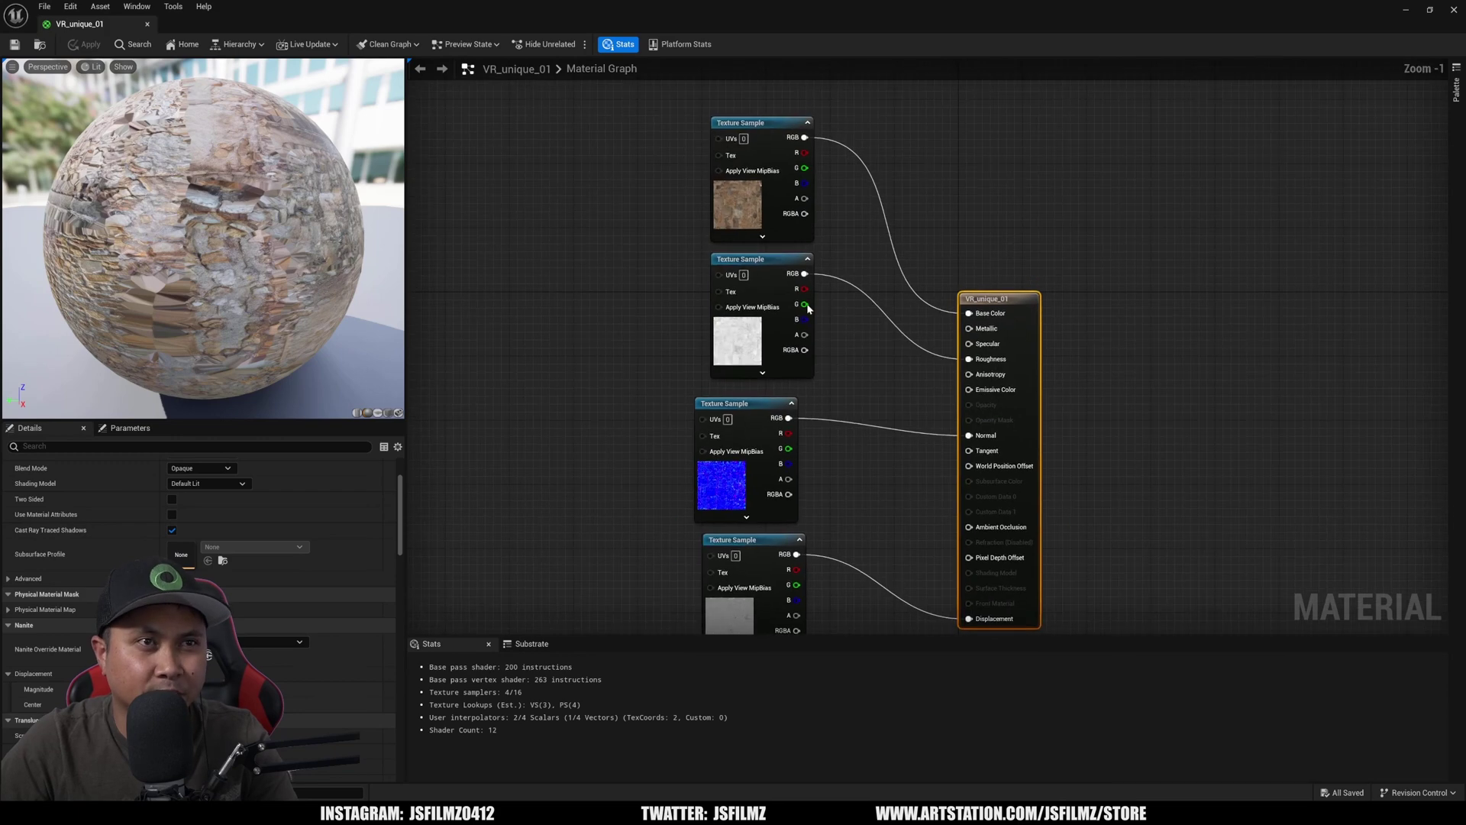
{"action": "left_click_drag", "start_coordinate": [752, 229], "coordinate": [745, 204]}
{"action": "left_click_drag", "start_coordinate": [735, 301], "coordinate": [720, 262]}
{"action": "left_click_drag", "start_coordinate": [717, 482], "coordinate": [727, 411]}
{"action": "right_click_drag", "start_coordinate": [829, 504], "coordinate": [824, 445]}
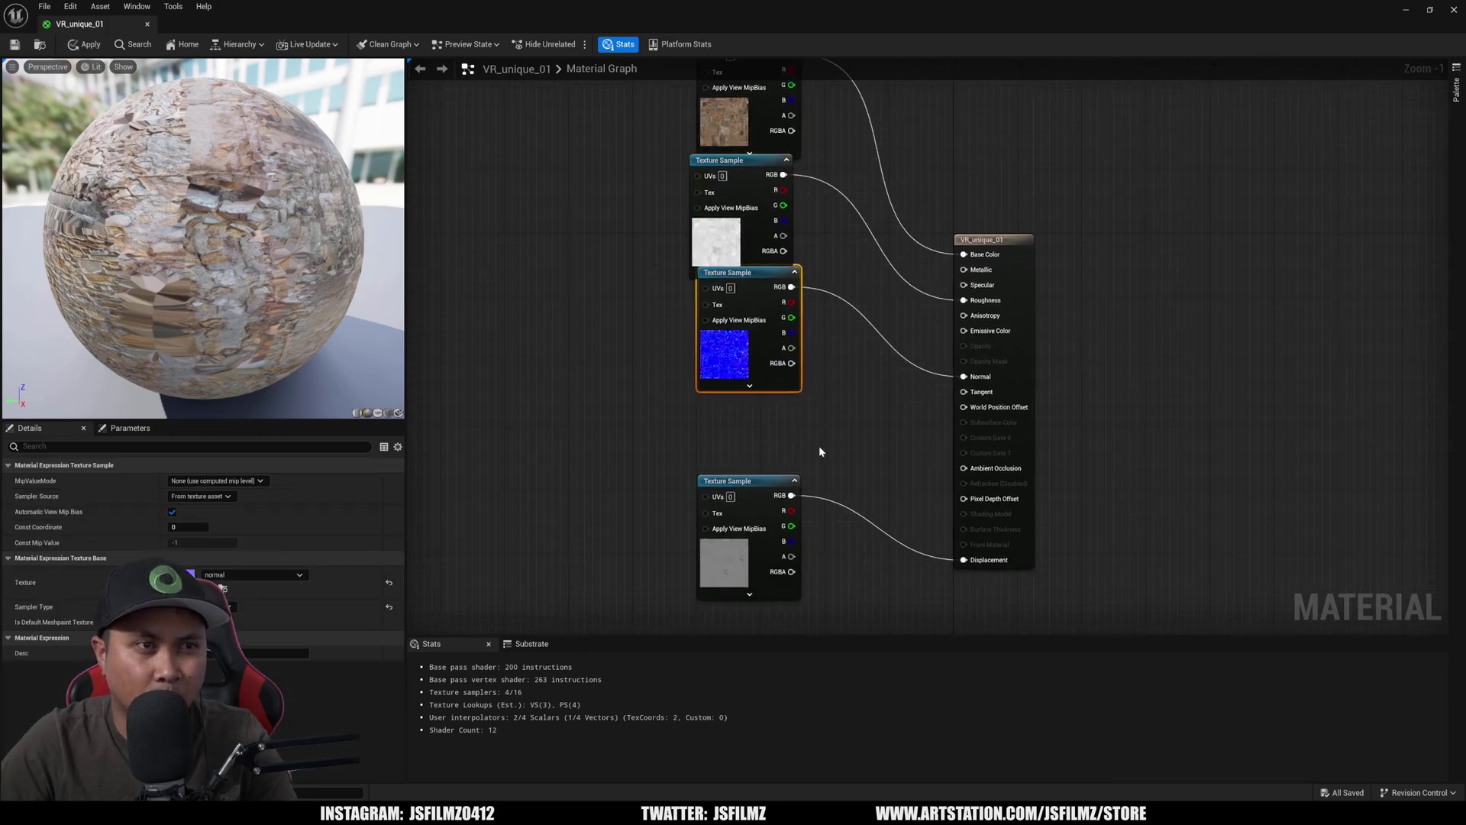
{"action": "left_click_drag", "start_coordinate": [730, 550], "coordinate": [734, 511]}
{"action": "right_click_drag", "start_coordinate": [829, 574], "coordinate": [867, 594]}
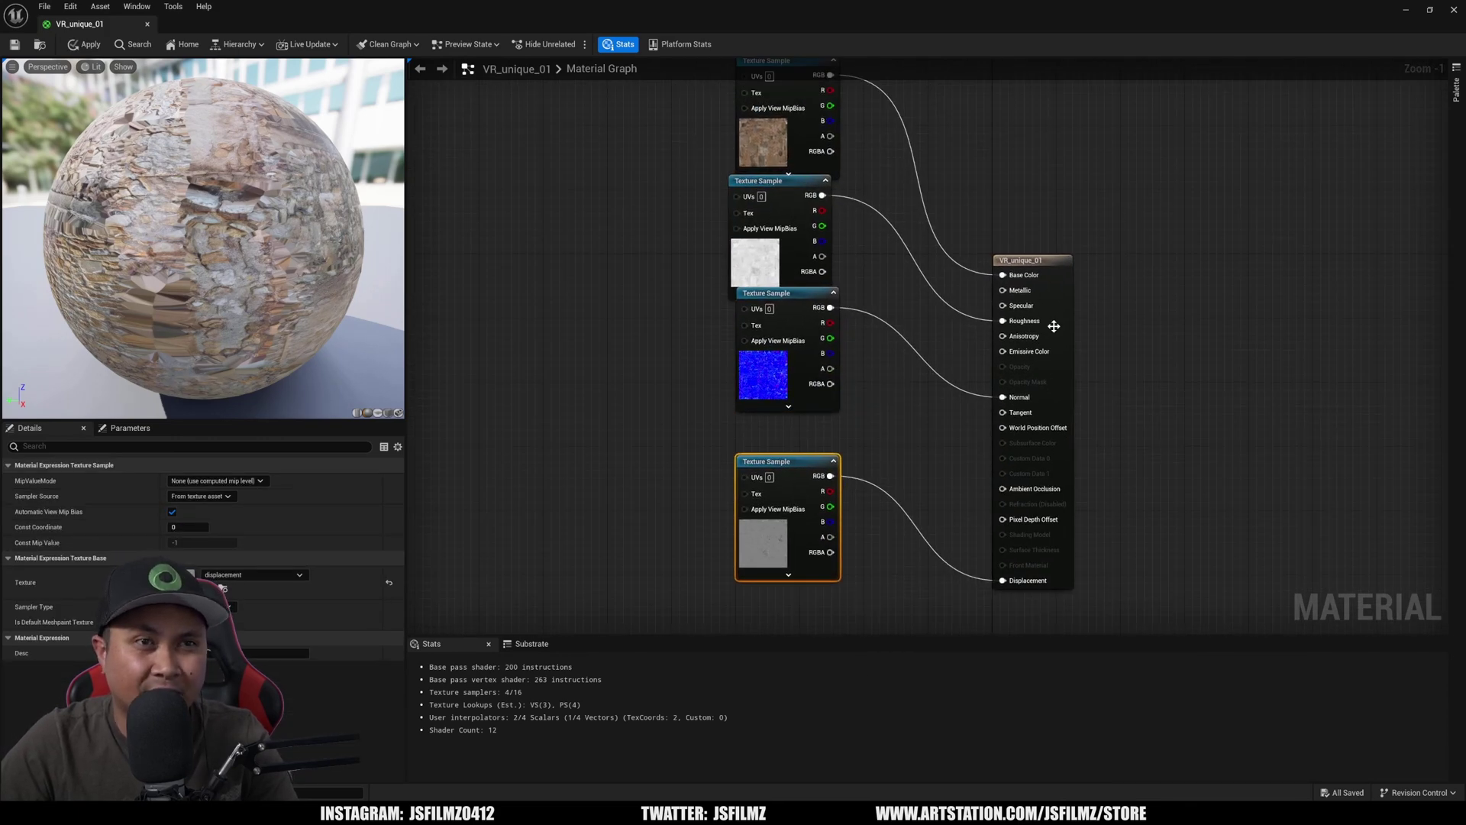
{"action": "left_click", "coordinate": [1051, 265]}
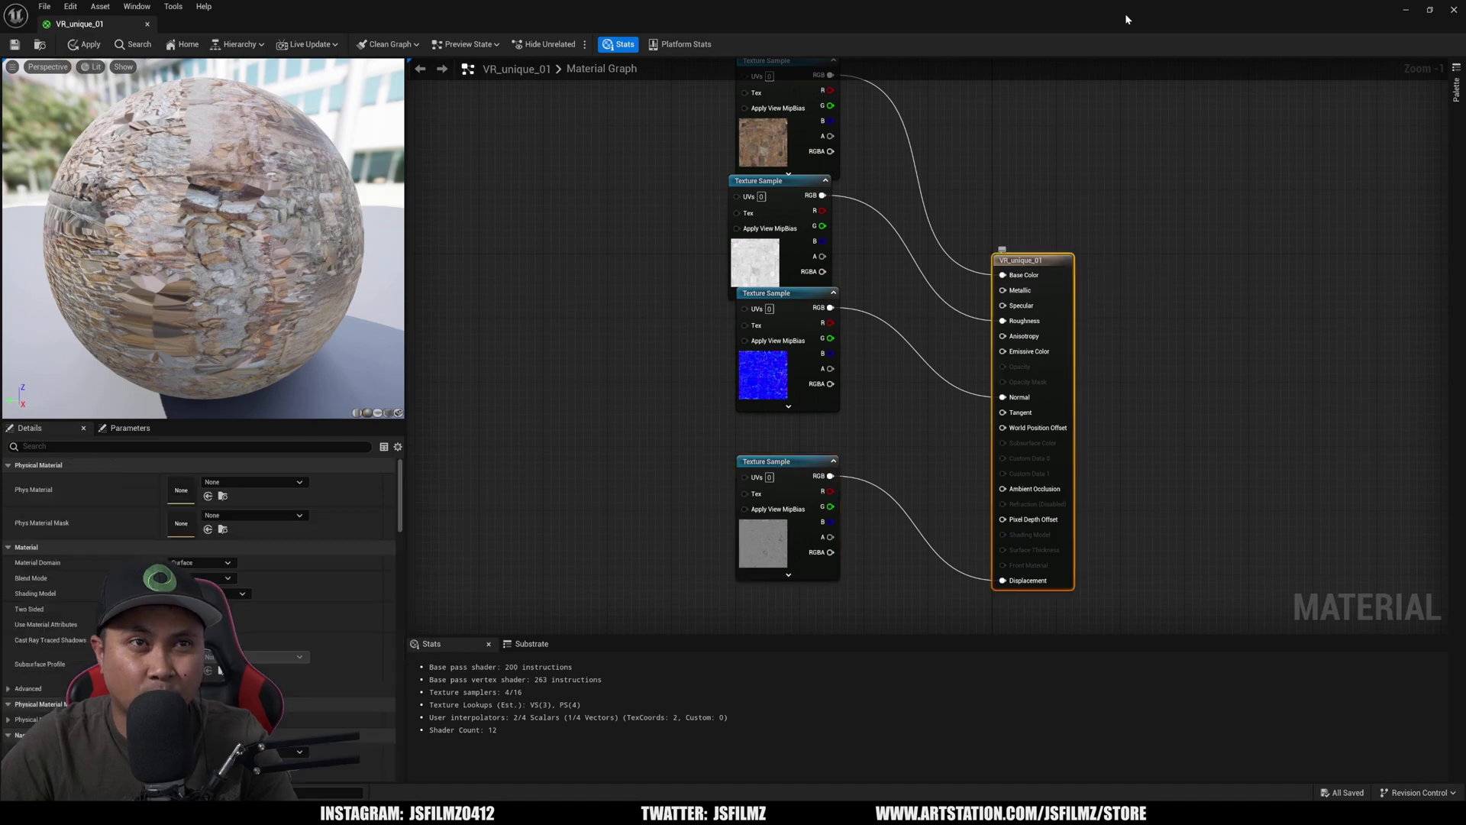
Step: Minimize the material editor and enable Nanite on the ruins_all_VR_unique_01 static mesh
{"action": "left_click", "coordinate": [1430, 9]}
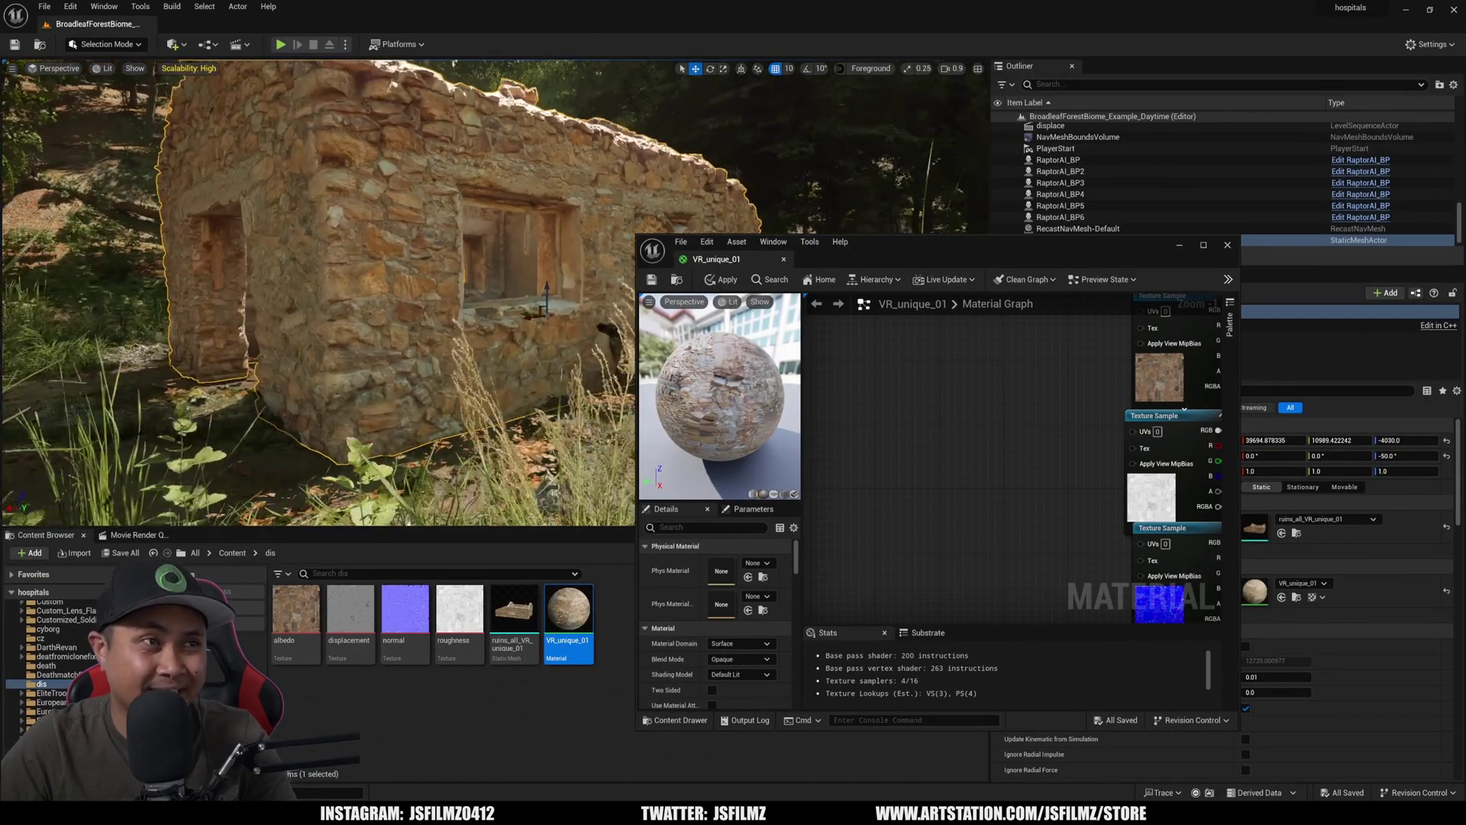
{"action": "key", "text": "w"}
{"action": "right_click_drag", "start_coordinate": [593, 239], "coordinate": [592, 238]}
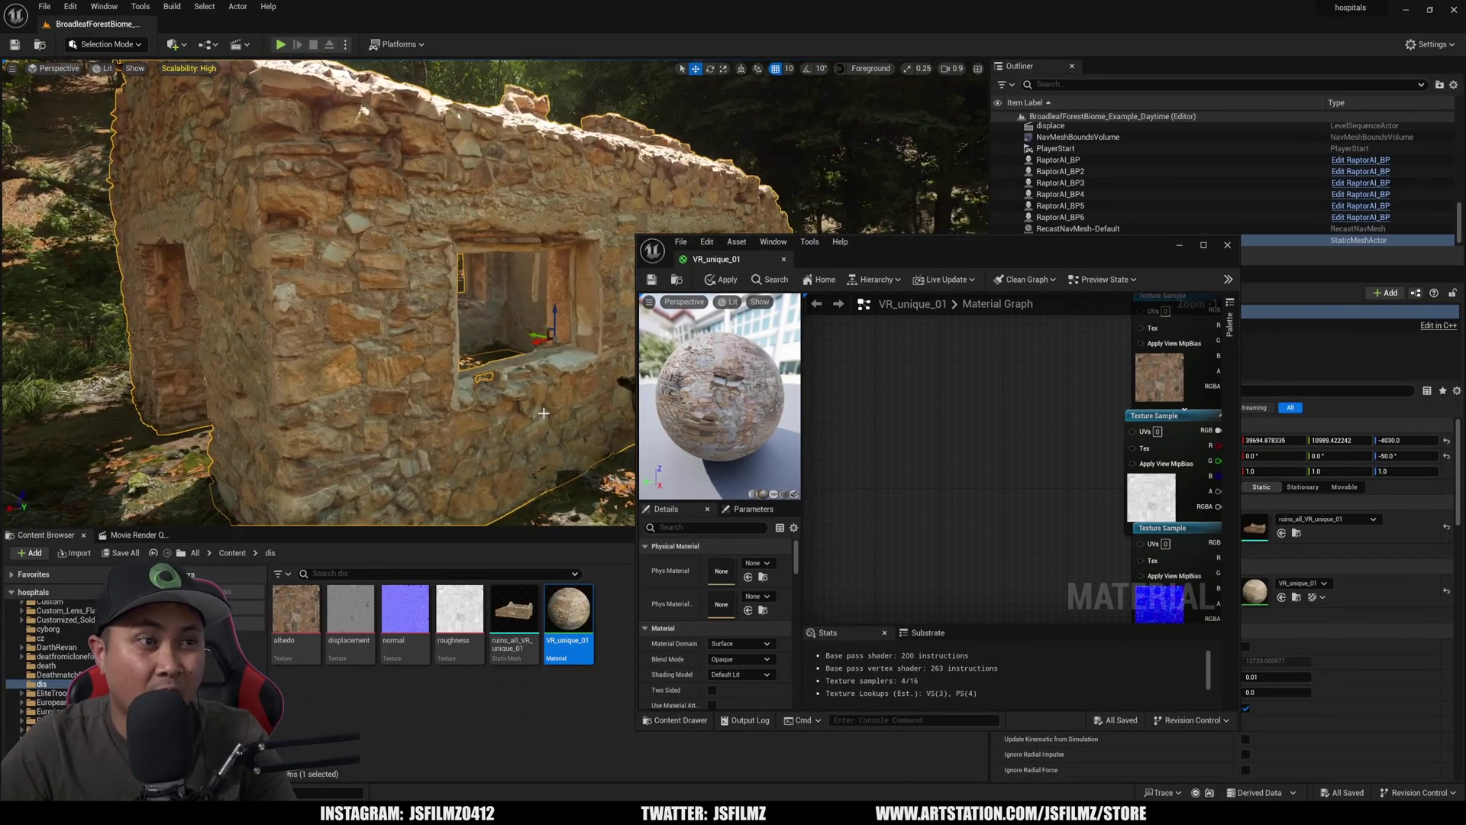
{"action": "right_click", "coordinate": [515, 617]}
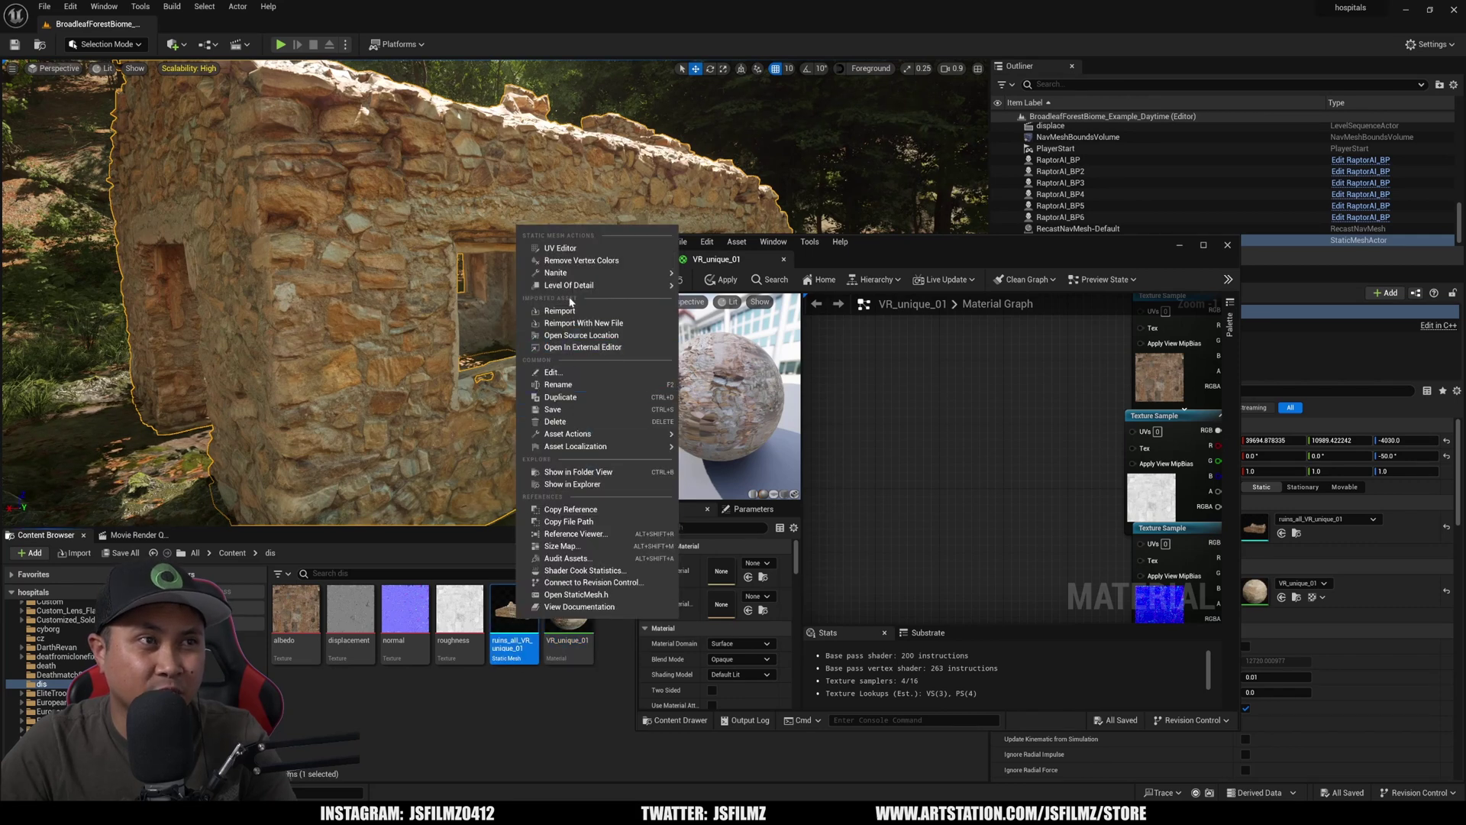
{"action": "mouse_move", "coordinate": [571, 273]}
{"action": "left_click", "coordinate": [729, 280]}
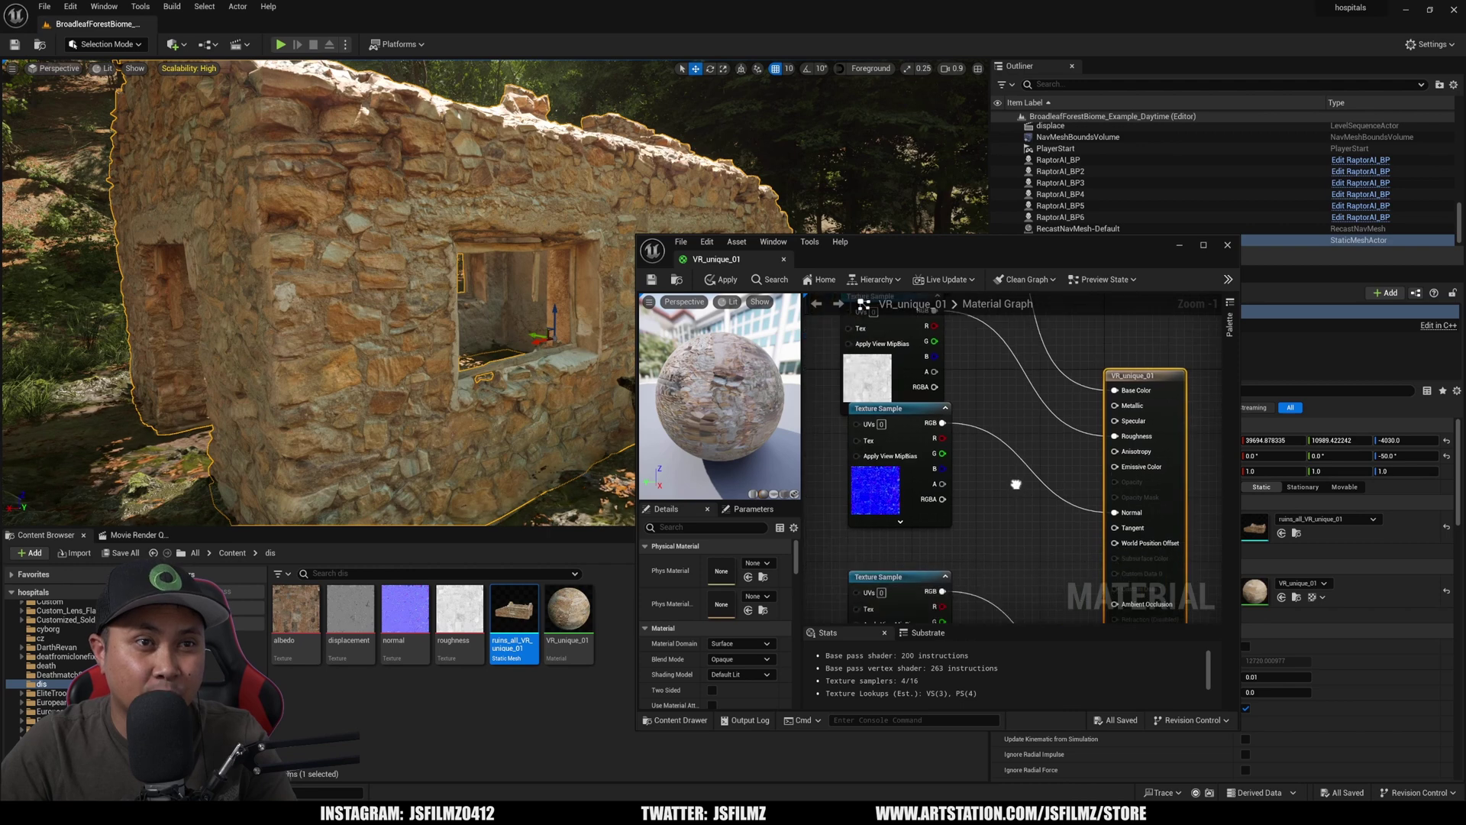
Step: Run the console command r.nanite.te 1 and set Displacement Magnitude to 20
{"action": "scroll", "coordinate": [797, 561], "scroll_direction": "down", "scroll_amount": 10}
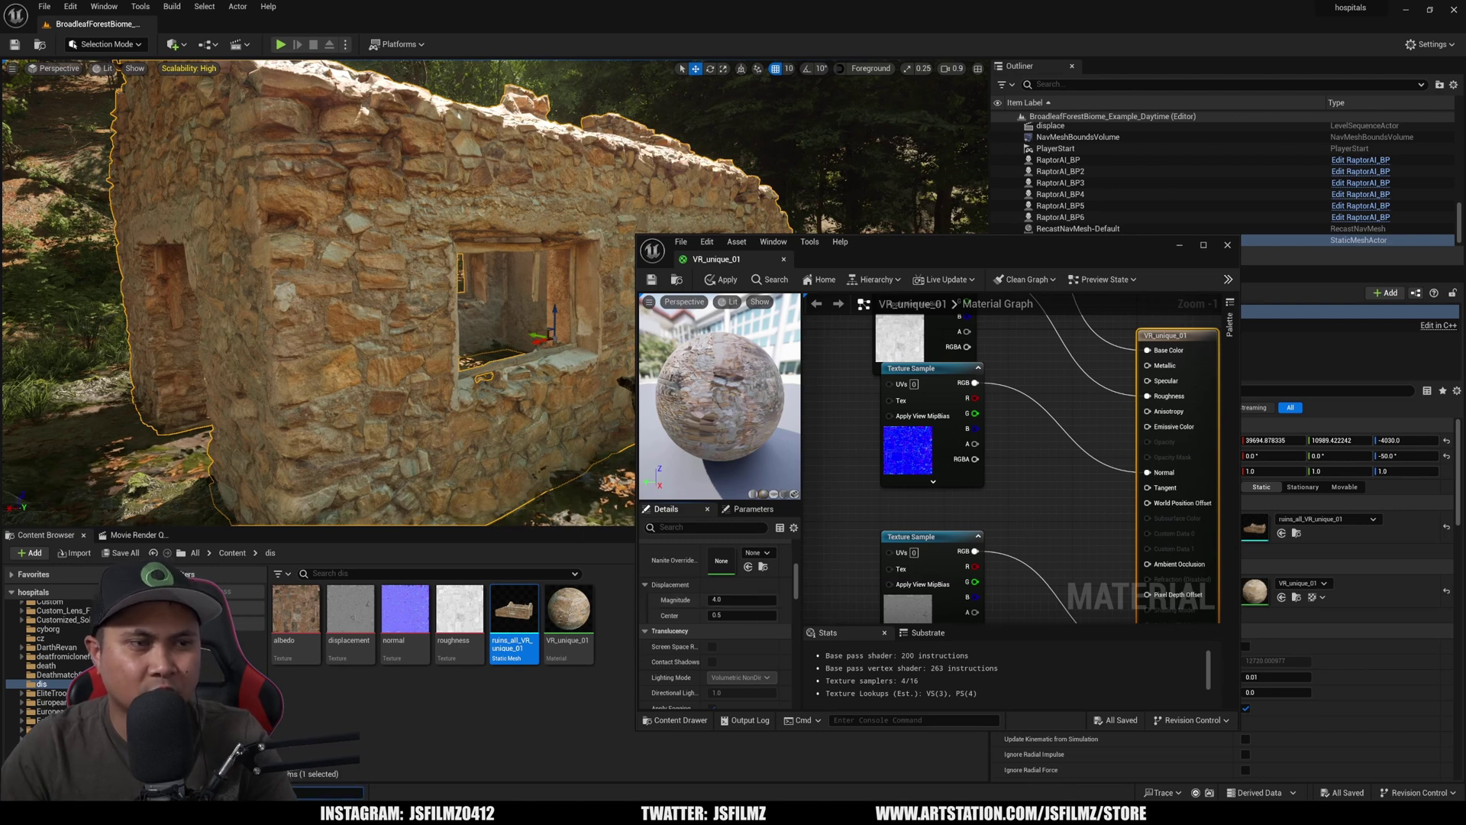
{"action": "type", "text": "r.nanite.te"}
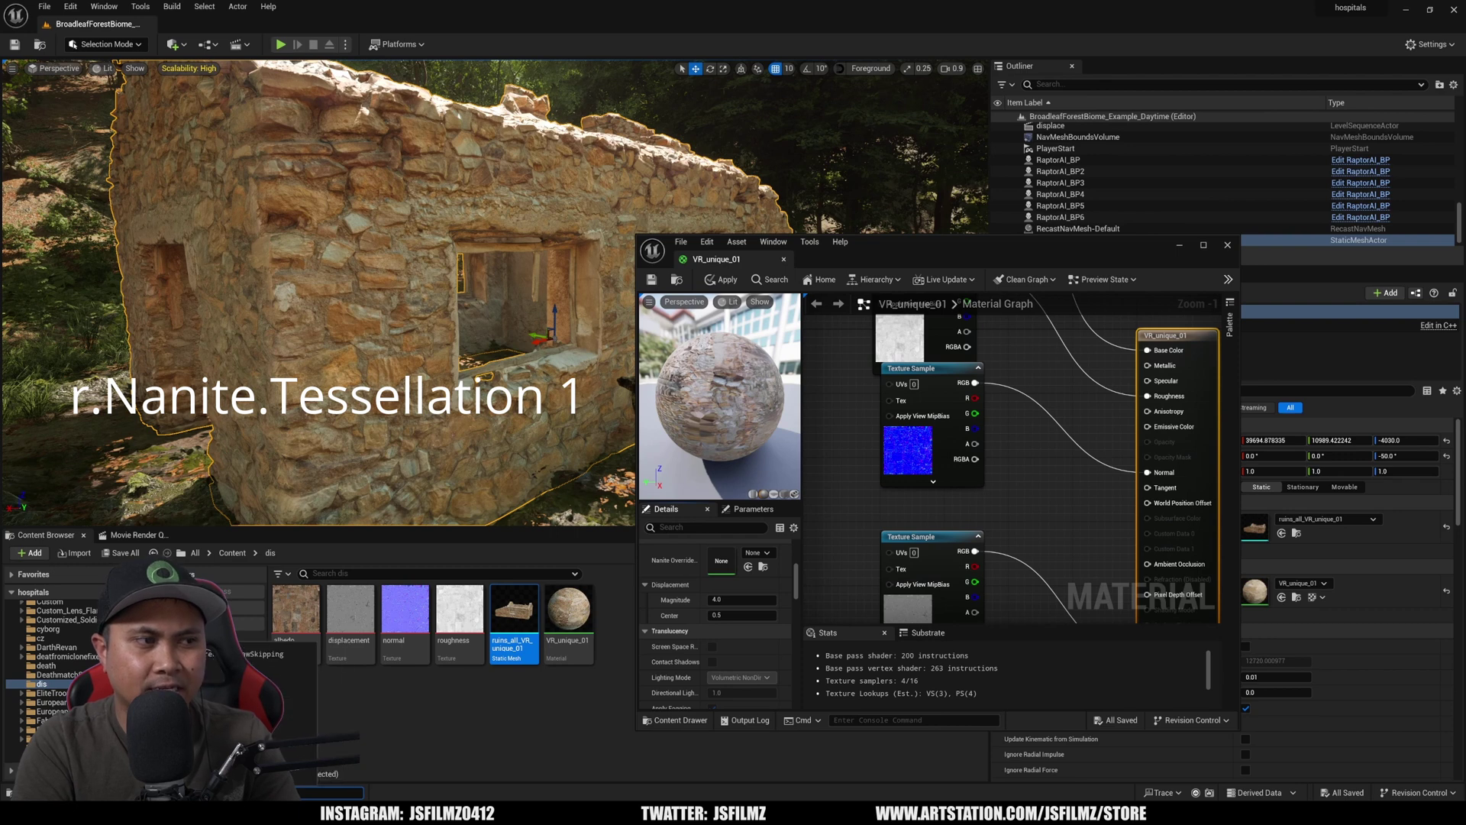
{"action": "type", "text": " 1"}
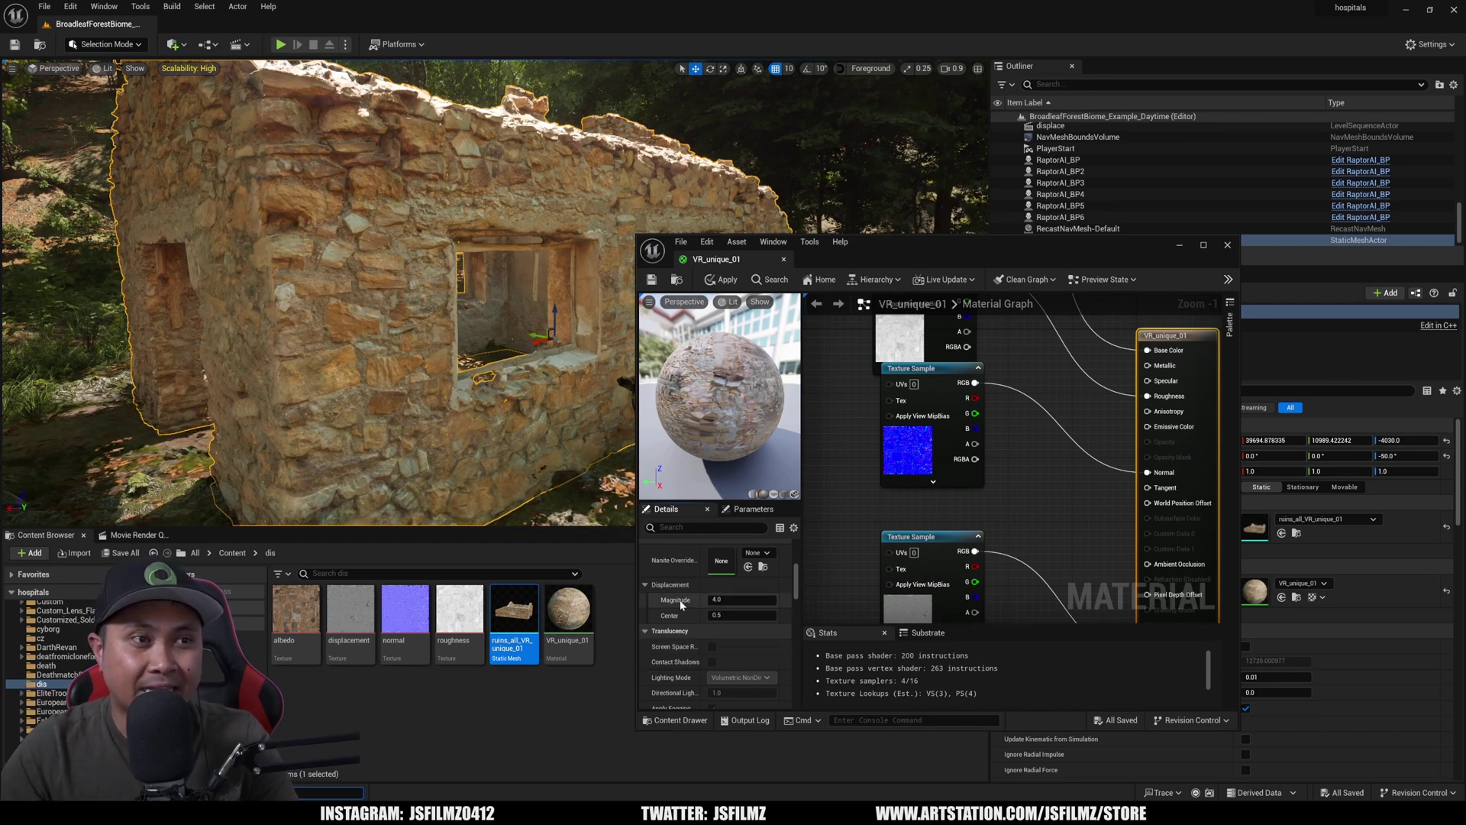
{"action": "left_click", "coordinate": [737, 600]}
{"action": "type", "text": "20"}
{"action": "key", "text": "Return"}
Step: Apply the material, inspect the displaced ruin wall, and commit a Magnitude of 10
{"action": "left_click", "coordinate": [723, 281]}
{"action": "double_click", "coordinate": [312, 299]}
{"action": "key", "text": "w"}
{"action": "mouse_move", "coordinate": [311, 299]}
{"action": "right_mouse_down"}
{"action": "mouse_move", "coordinate": [311, 314]}
{"action": "mouse_move", "coordinate": [312, 297]}
{"action": "right_mouse_up"}
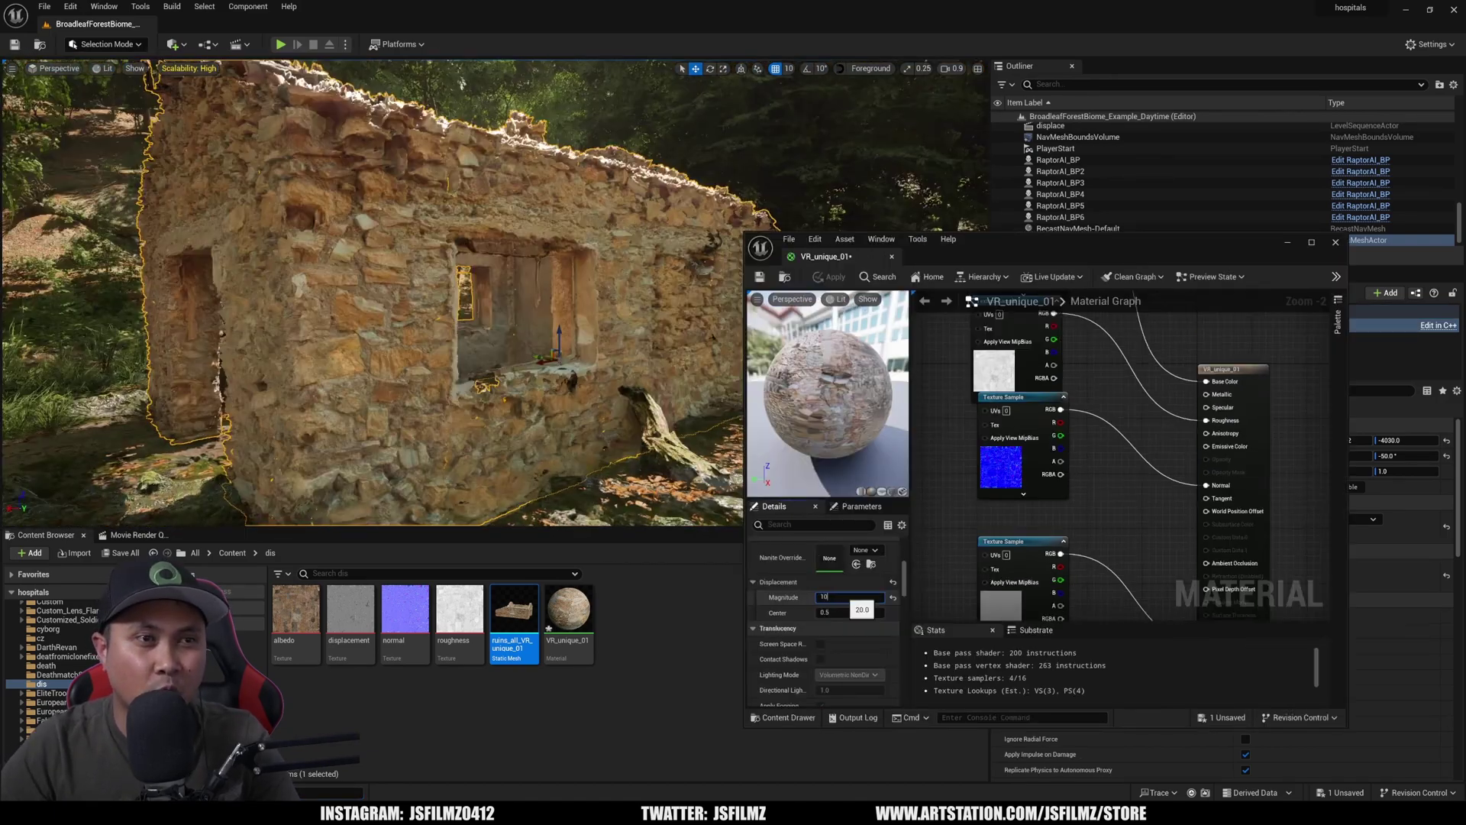
{"action": "key", "text": "Return"}
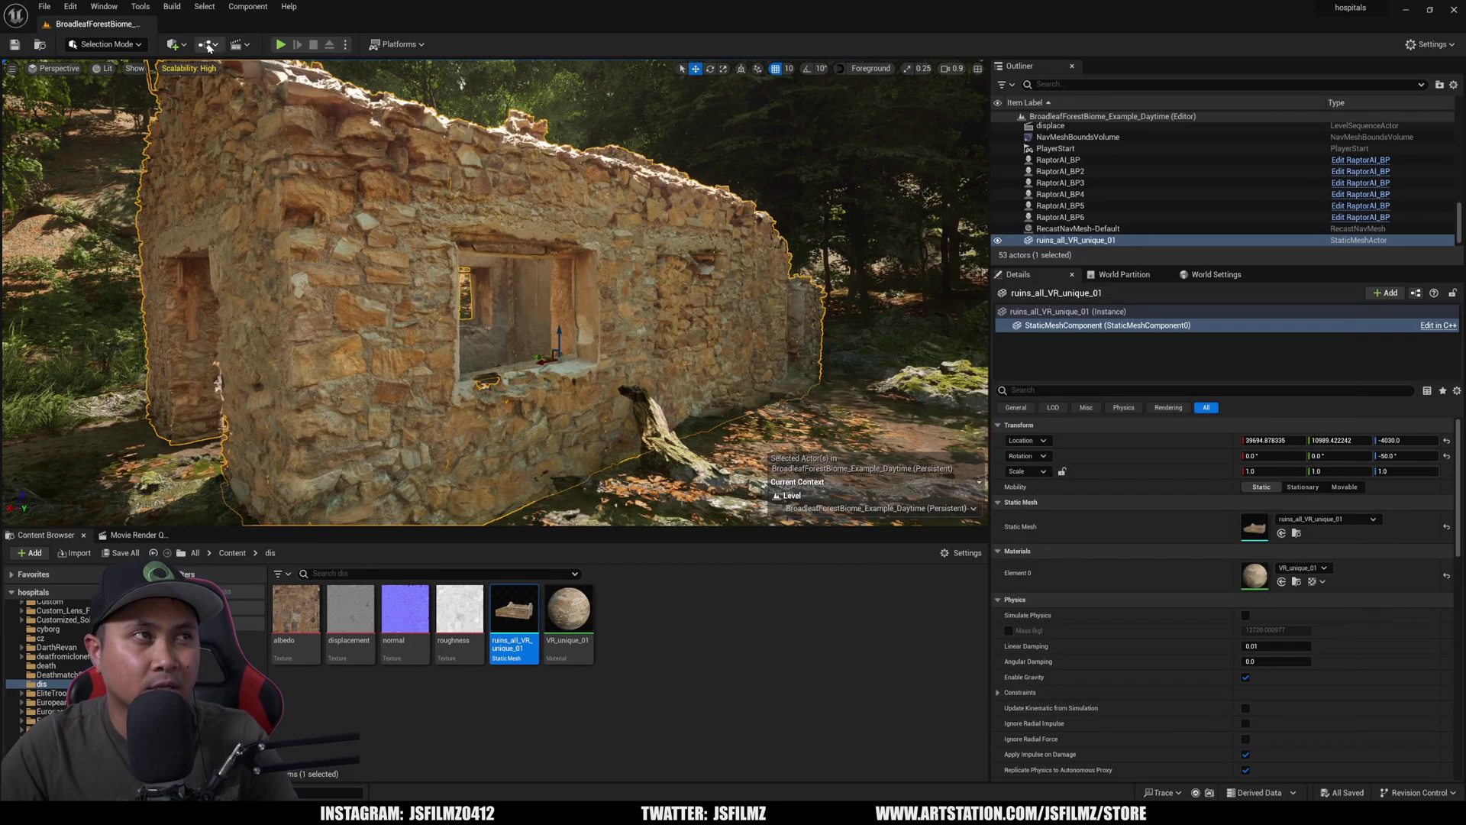
Step: Open the Level Blueprint and maximize its window
{"action": "left_click", "coordinate": [208, 47]}
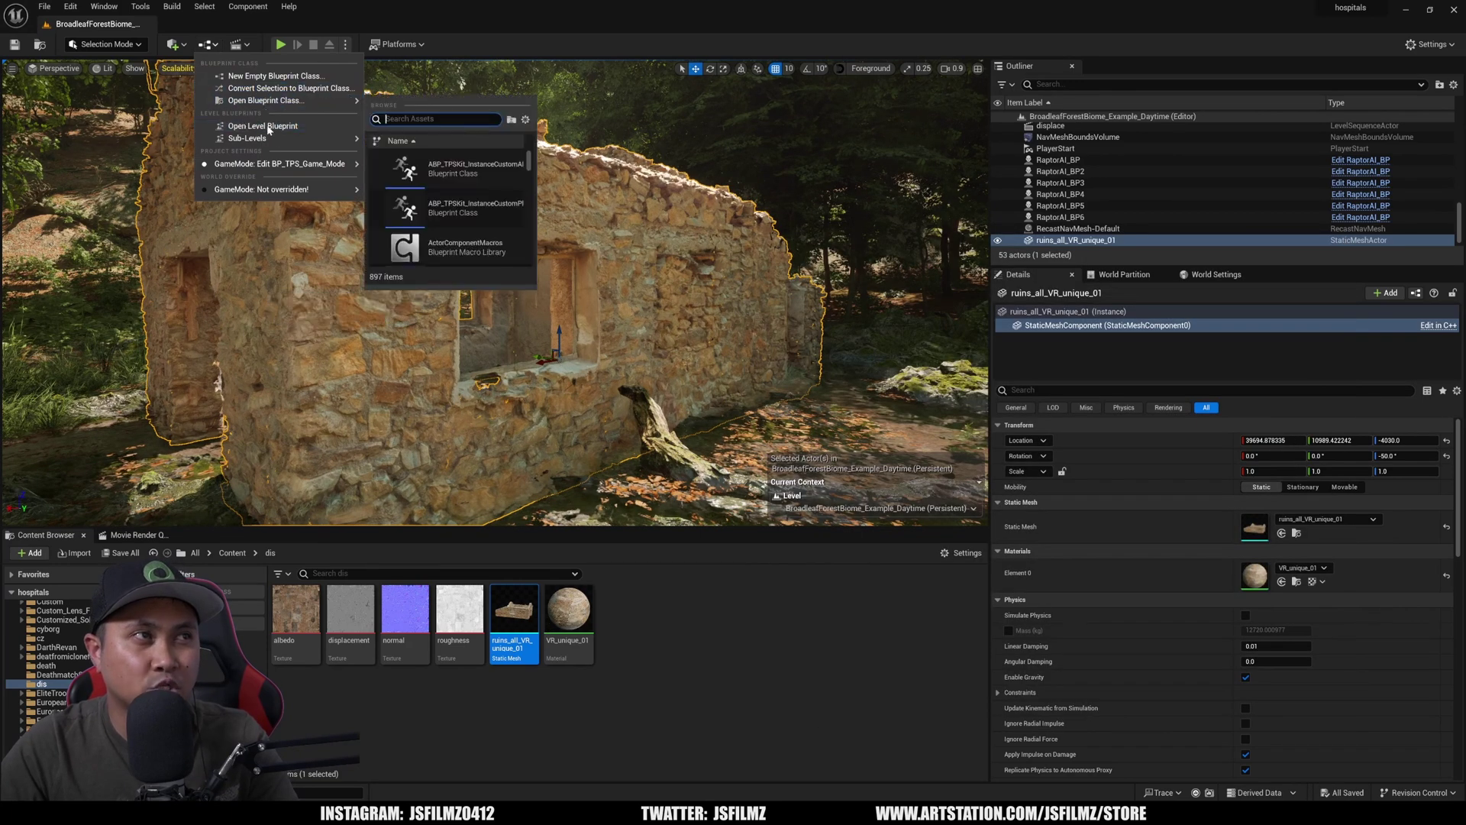
{"action": "left_click", "coordinate": [244, 127]}
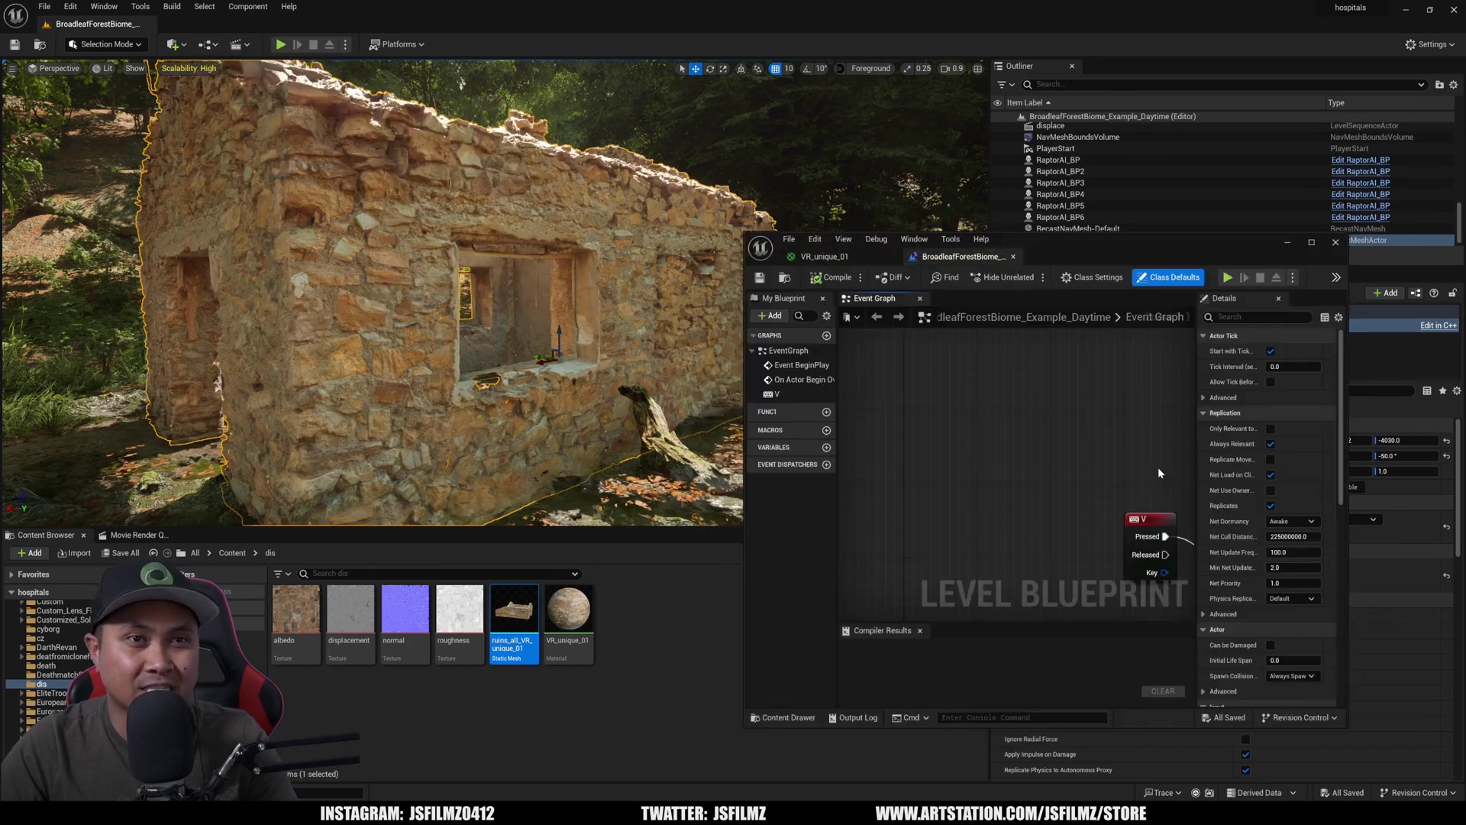
{"action": "double_click", "coordinate": [1050, 241]}
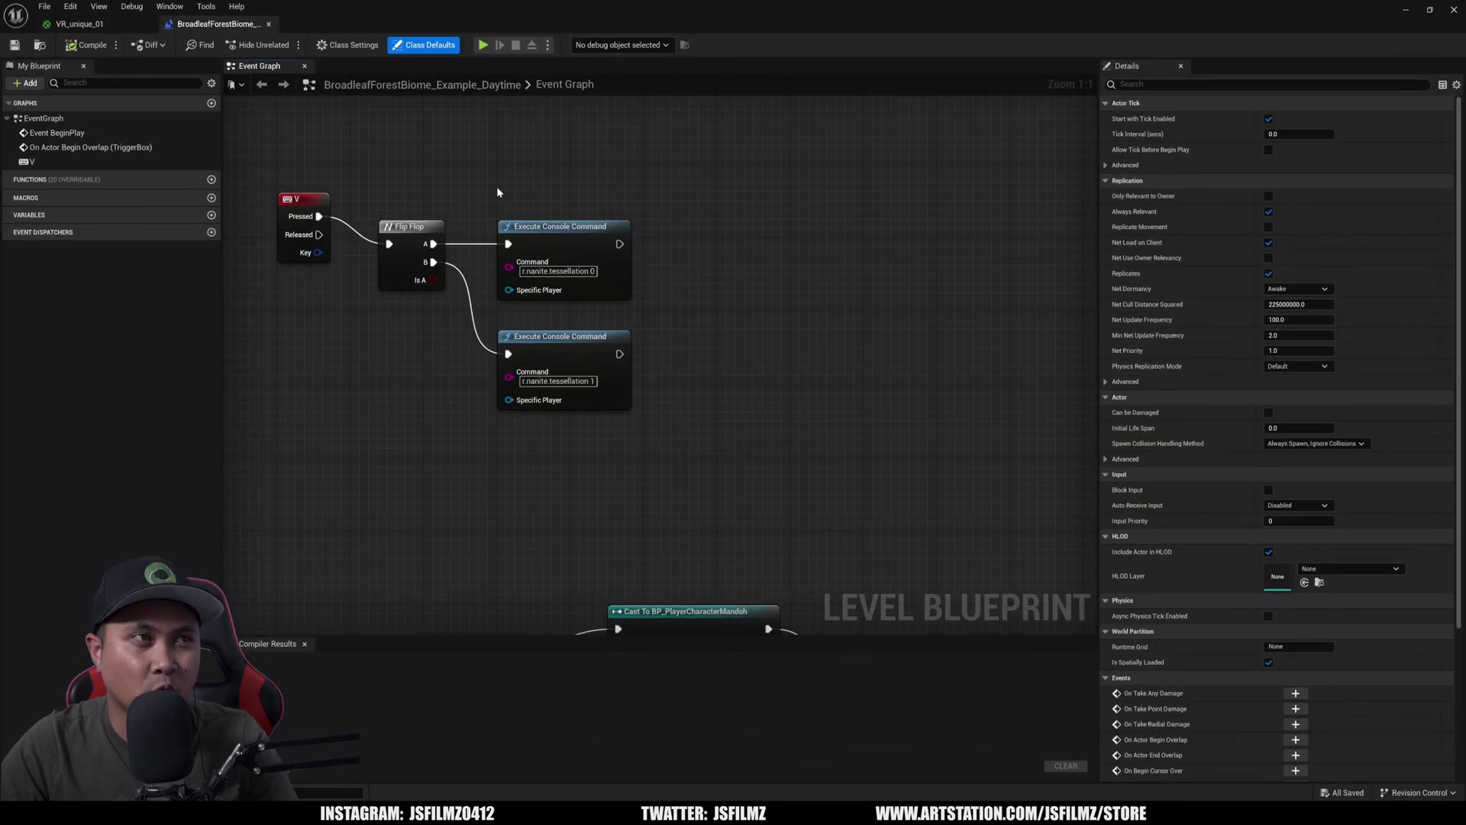
Step: Rearrange the V event, Flip Flop and two Execute Console Command nodes into a tidy line
{"action": "right_click_drag", "start_coordinate": [496, 185], "coordinate": [665, 253]}
{"action": "left_click_drag", "start_coordinate": [421, 253], "coordinate": [493, 378]}
{"action": "left_click_drag", "start_coordinate": [560, 254], "coordinate": [582, 320]}
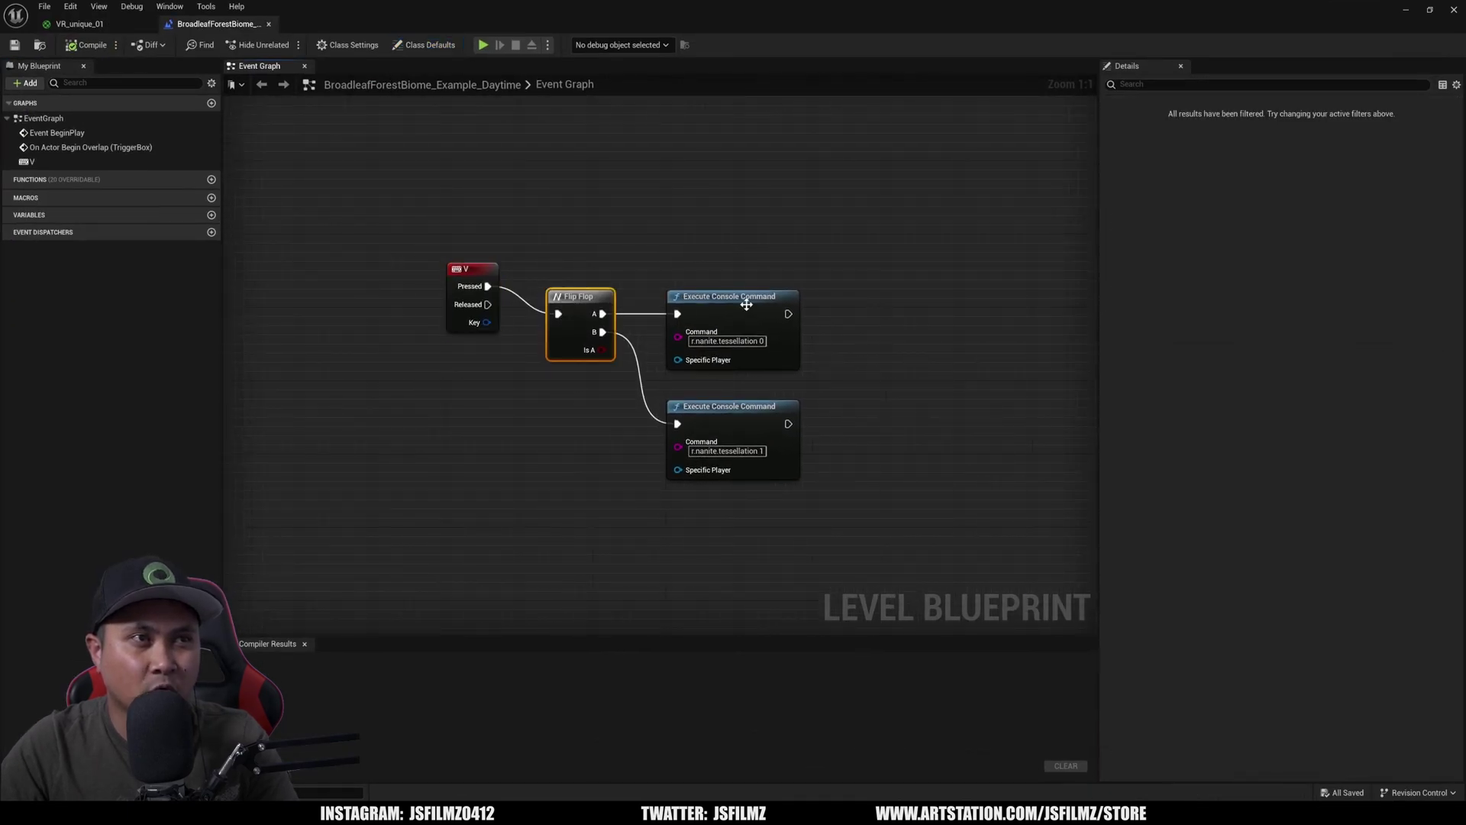
{"action": "left_click_drag", "start_coordinate": [746, 301], "coordinate": [746, 227]}
{"action": "mouse_move", "coordinate": [721, 428]}
{"action": "left_mouse_down"}
{"action": "mouse_move", "coordinate": [747, 395]}
{"action": "mouse_move", "coordinate": [731, 409]}
{"action": "left_mouse_up"}
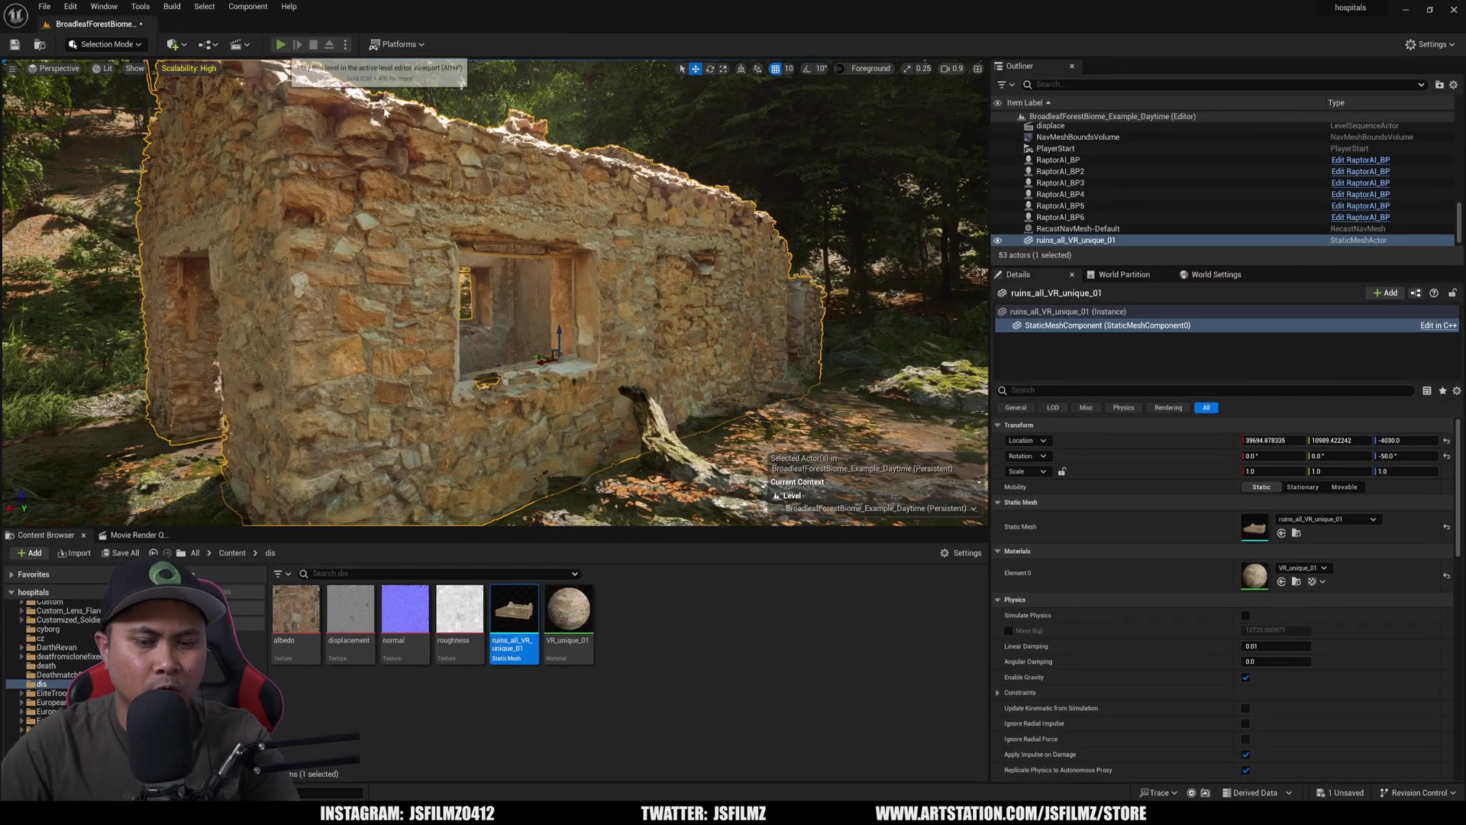
Step: Start a Play-in-Editor session and capture the mouse in the game viewport
{"action": "left_click", "coordinate": [280, 44]}
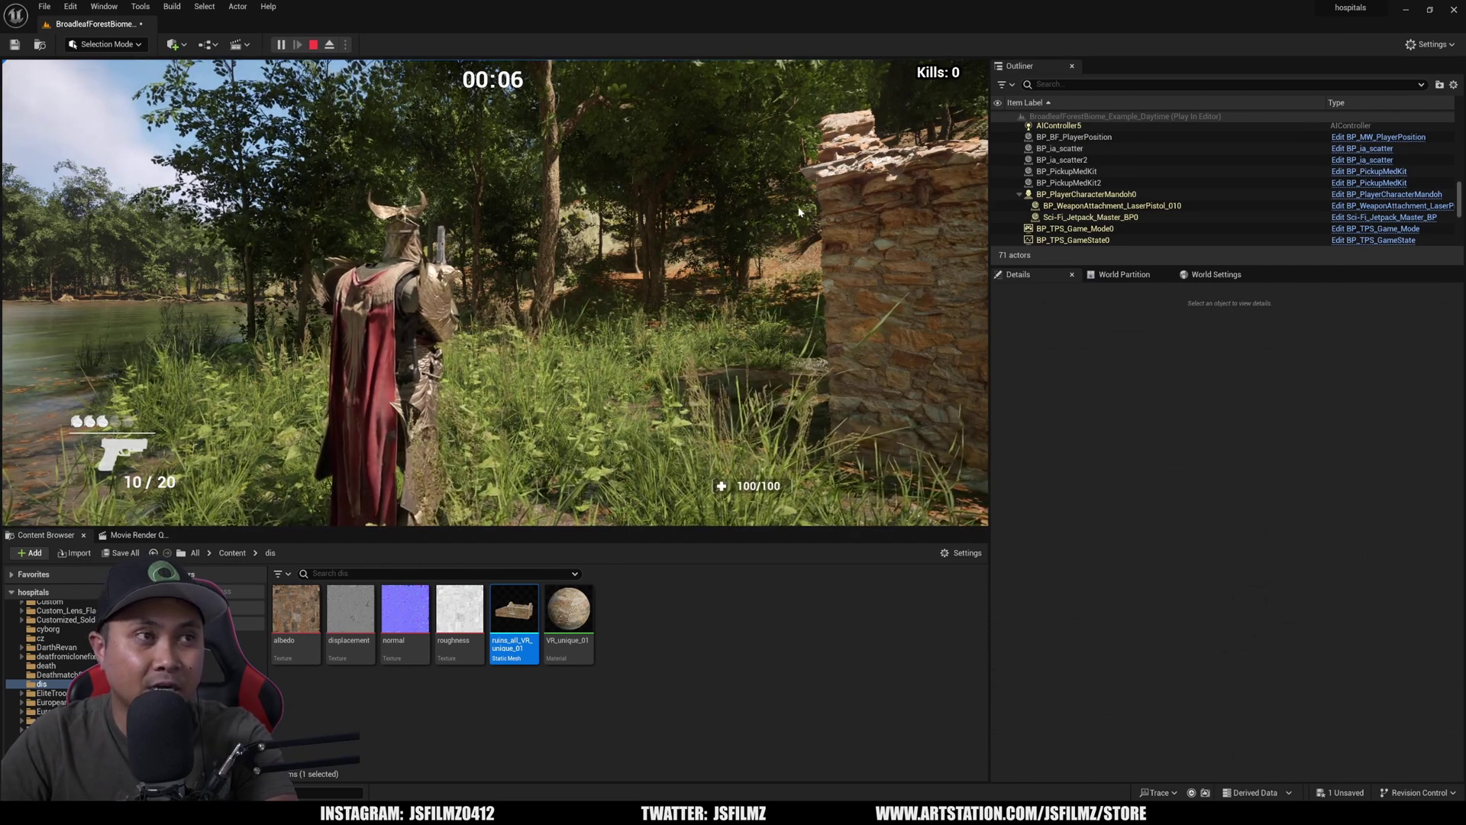
{"action": "left_click", "coordinate": [719, 206]}
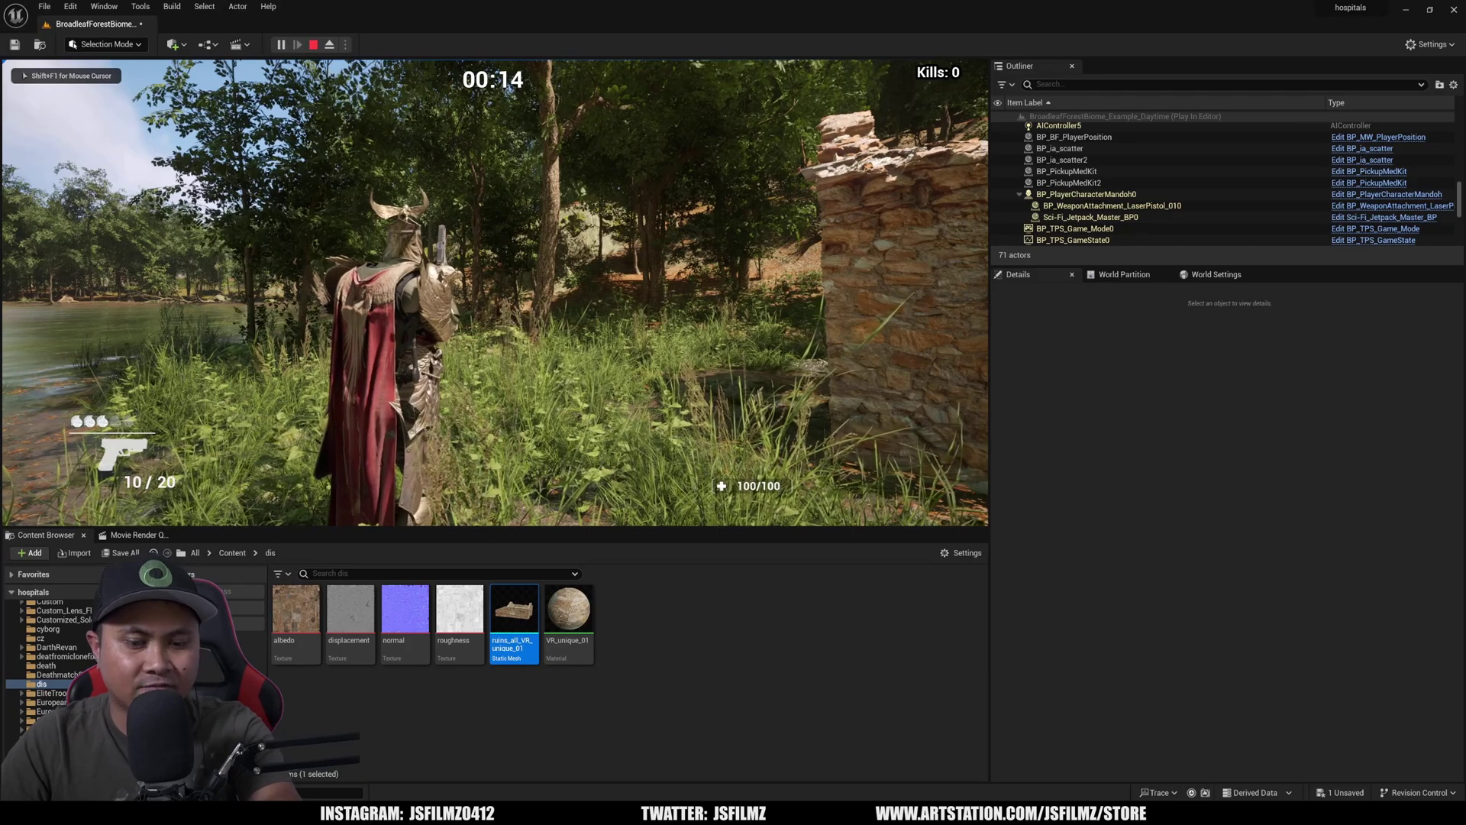
Step: Go full screen, equip the Automatic Rifle, and aim toward the stone ruin
{"action": "key", "text": "shift+F1"}
{"action": "key", "text": "F11"}
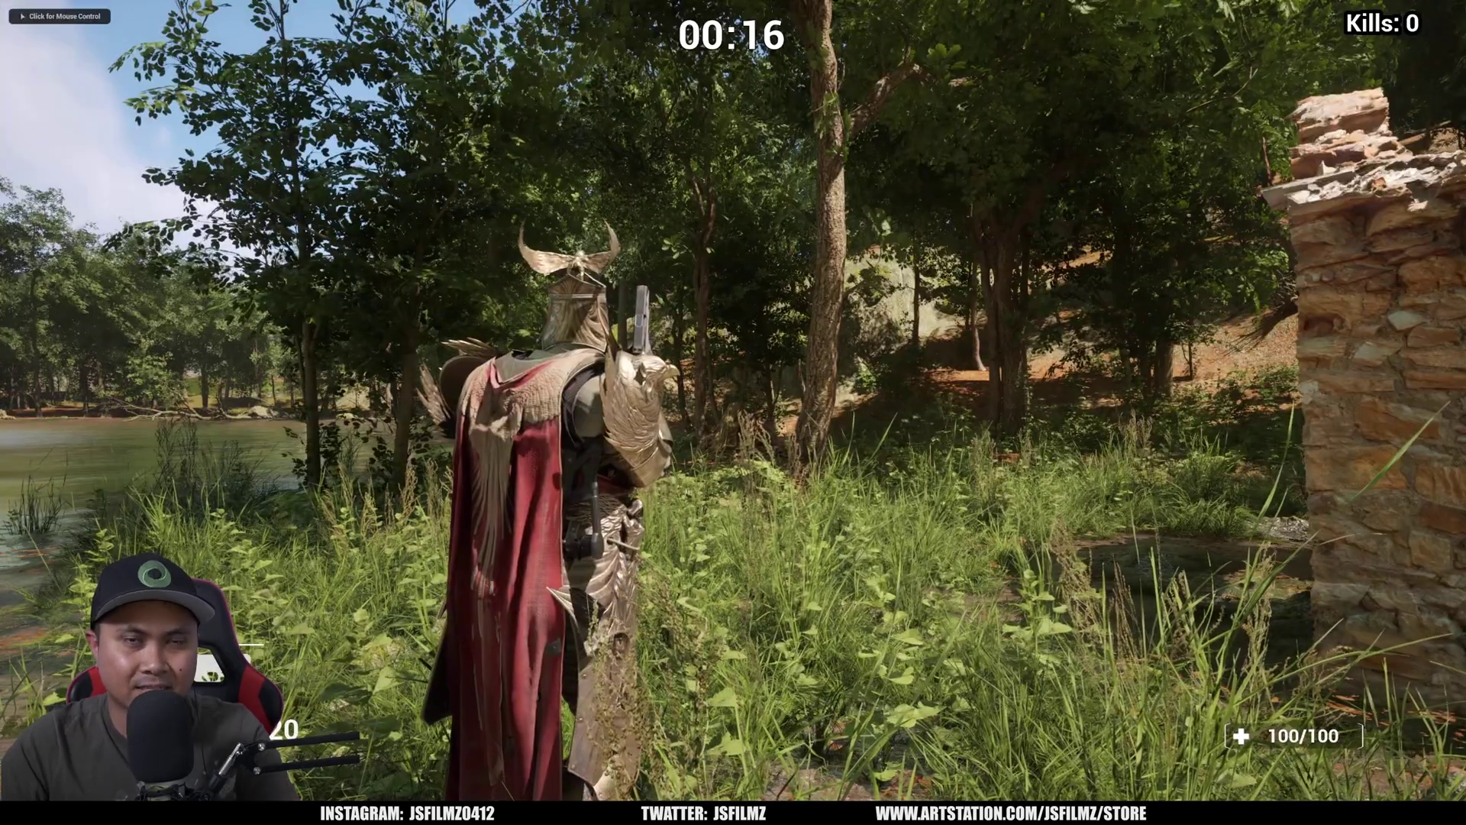
{"action": "key", "text": "1"}
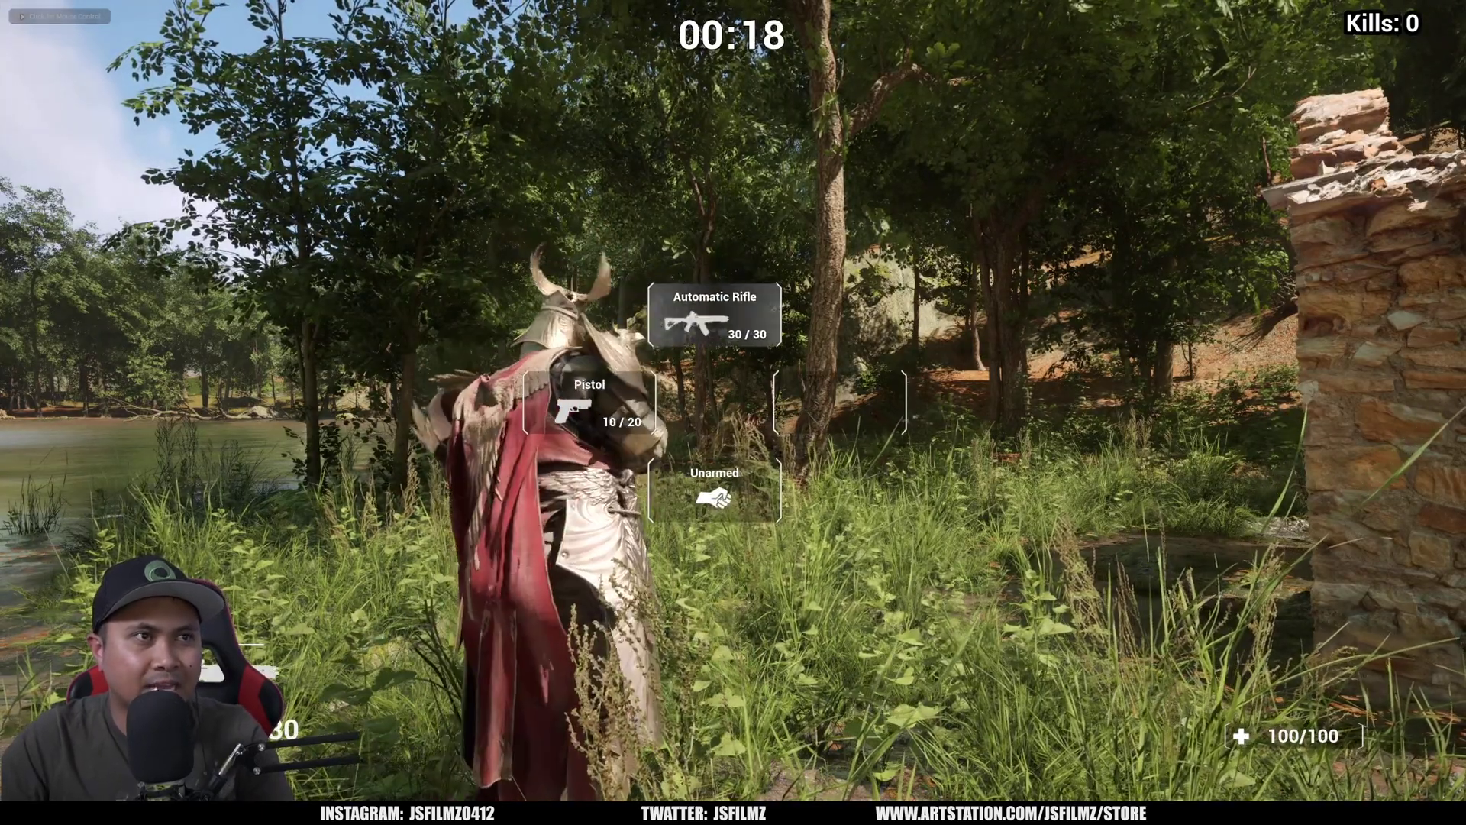
{"action": "right_click", "coordinate": [733, 412]}
Step: Walk the knight up to the ruin wall, then back away to see the whole ruin
{"action": "key", "text": "w"}
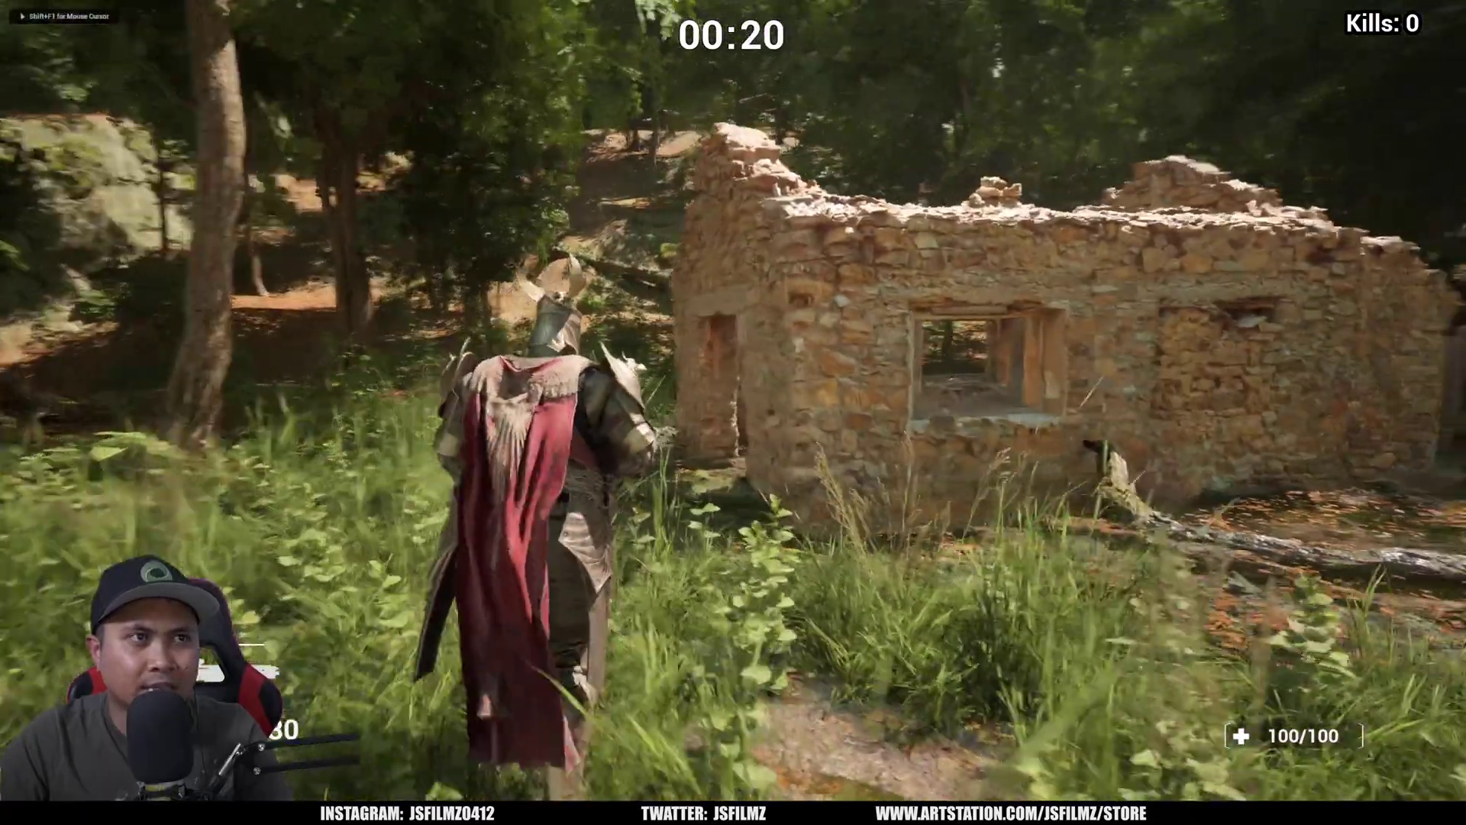
{"action": "key", "text": "w"}
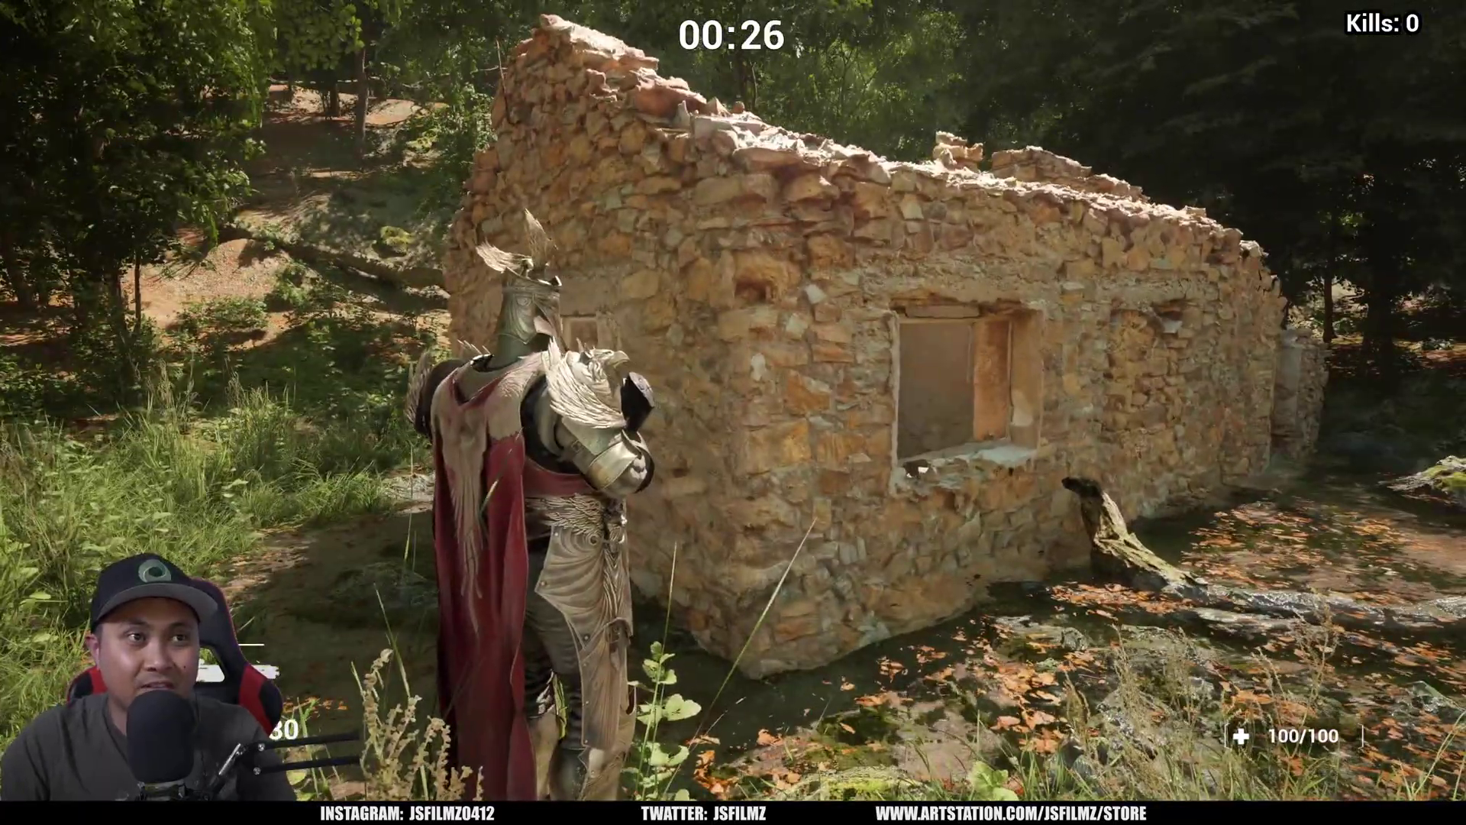
{"action": "key", "text": "w"}
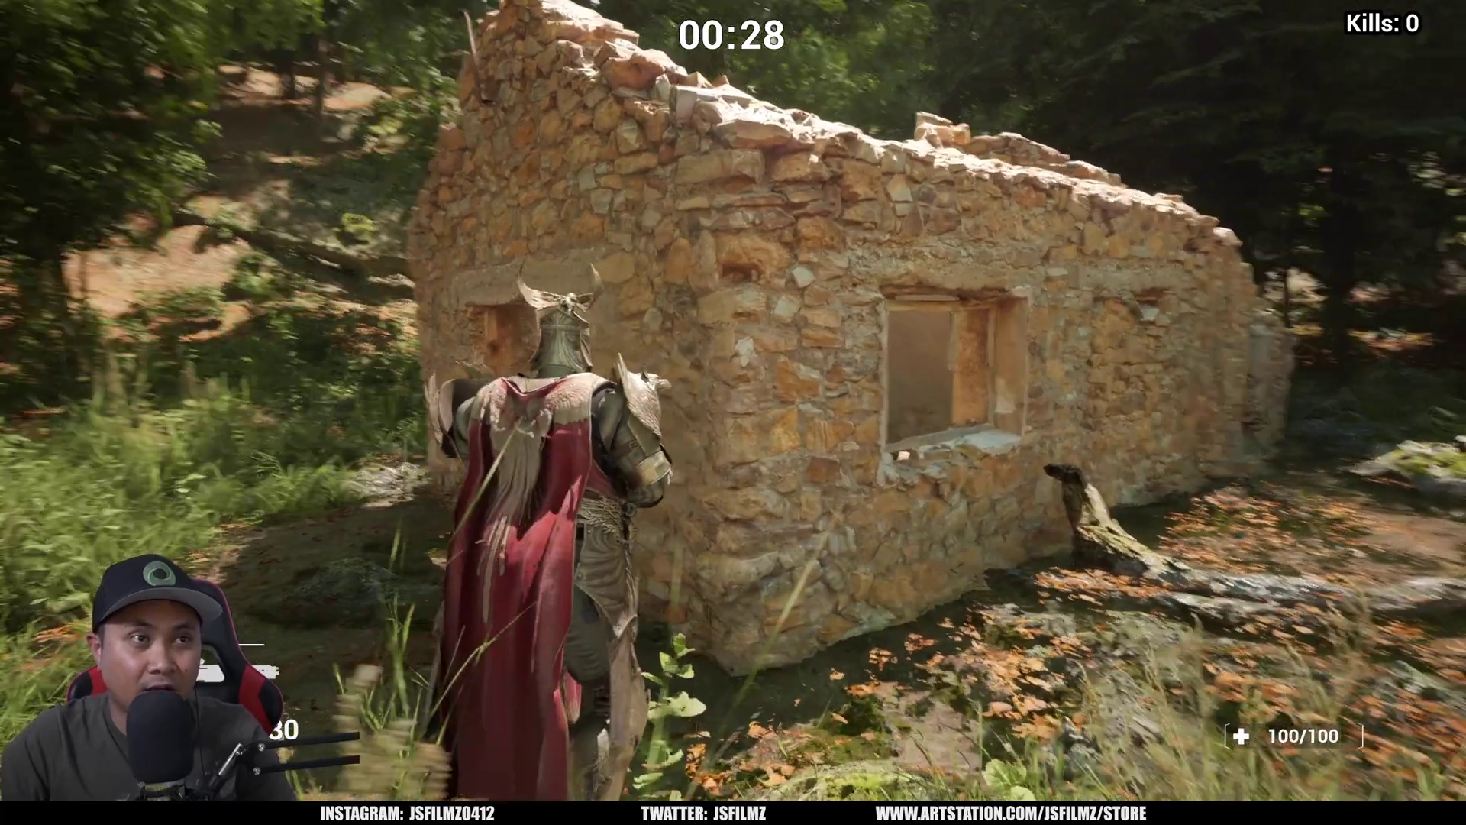
{"action": "key", "text": "w"}
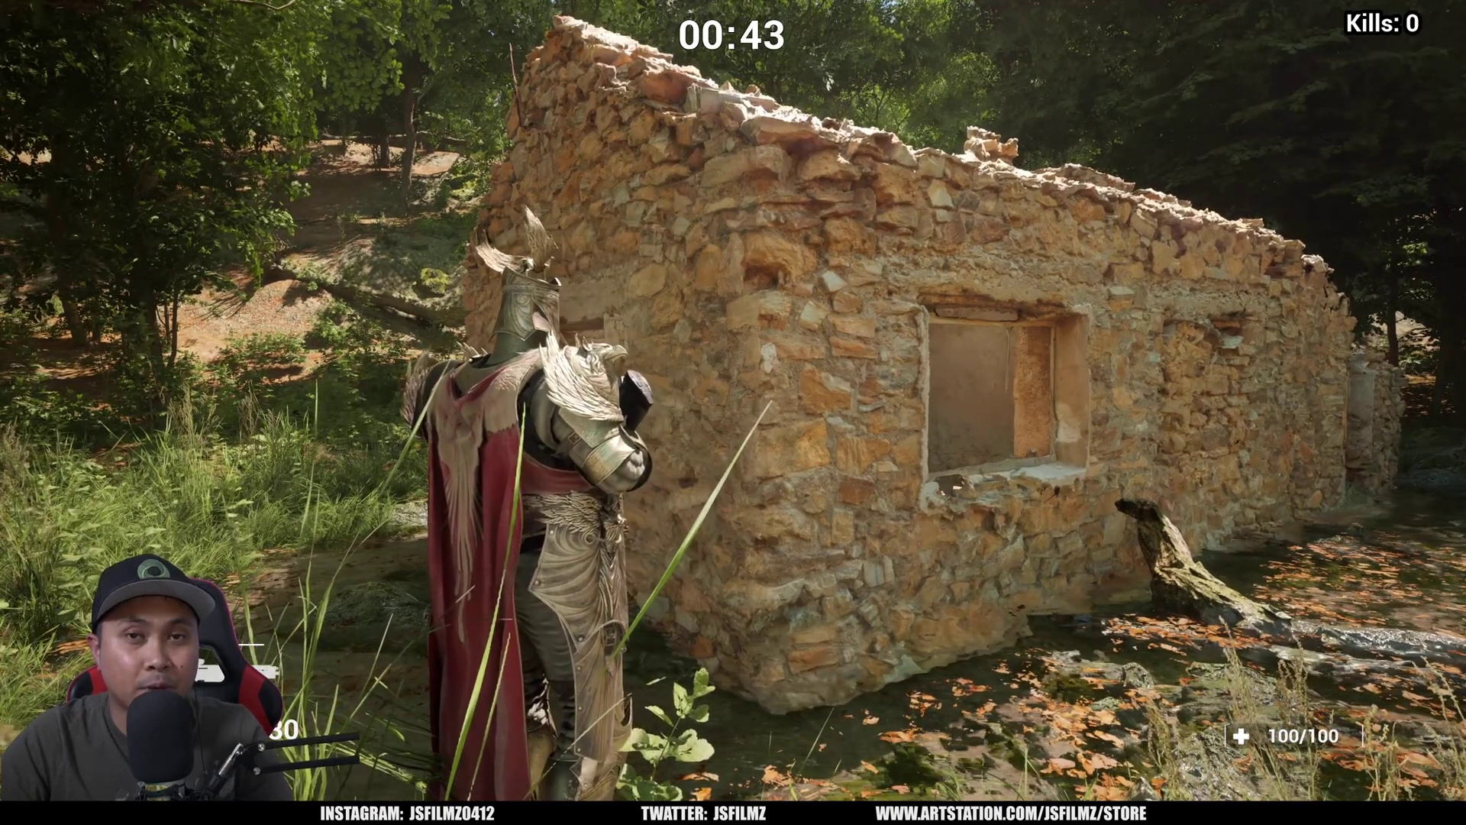
{"action": "key", "text": "s"}
{"action": "key", "text": "a"}
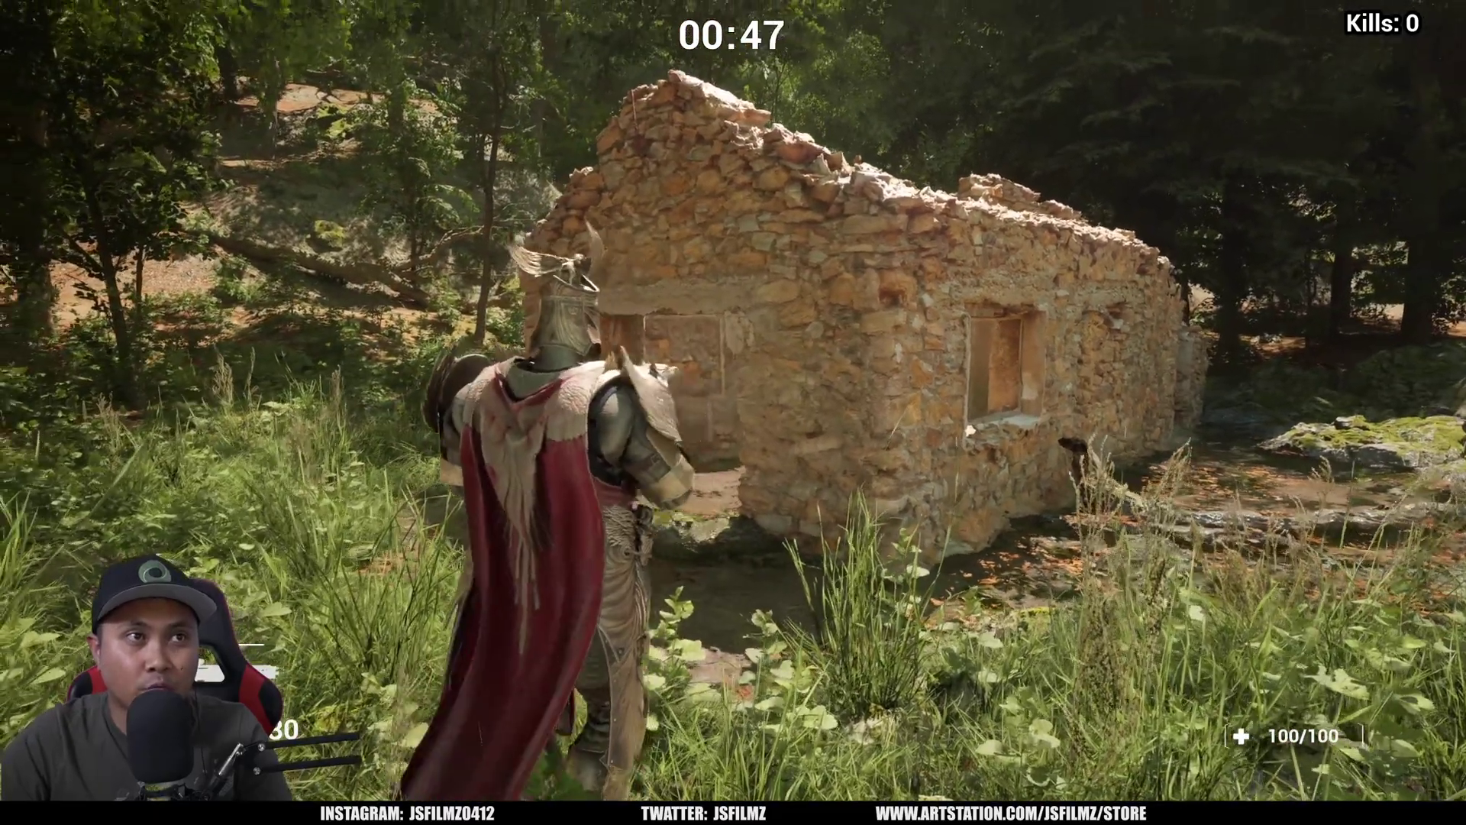